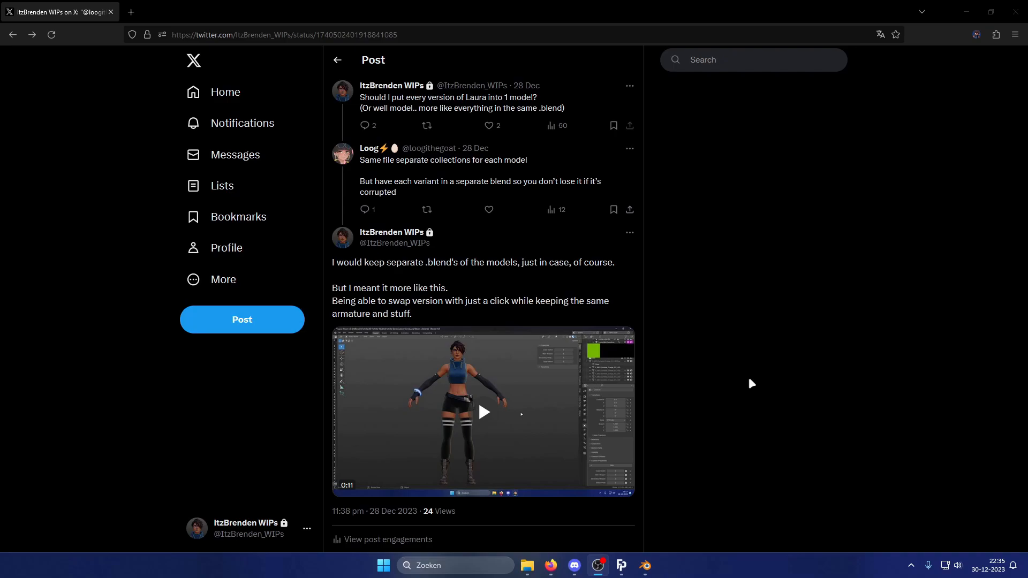
Watch the reference video in the tweet showing one character swapping outfit versions, then return to Blender.
scroll(745, 377, down, 2)
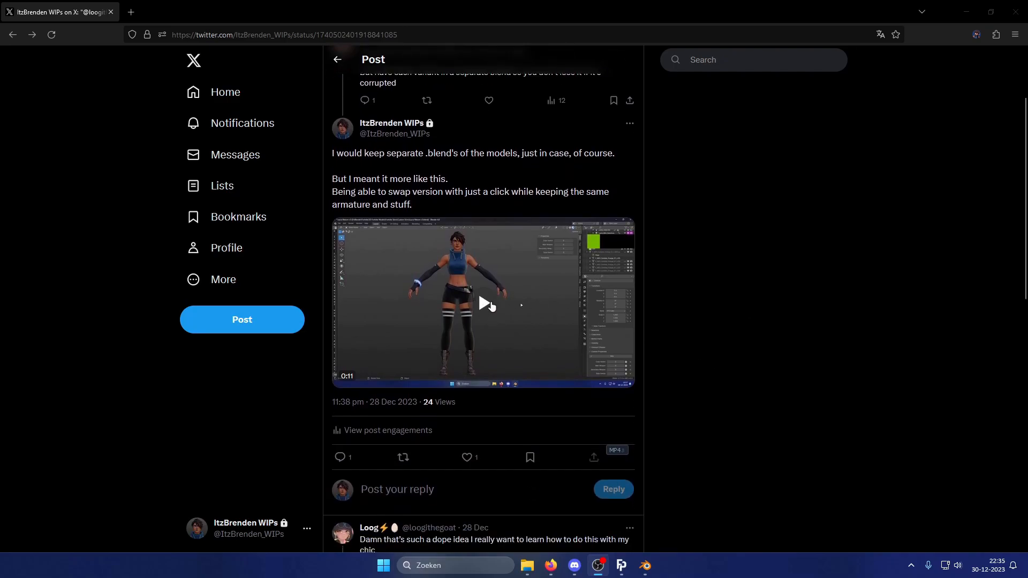
click(483, 306)
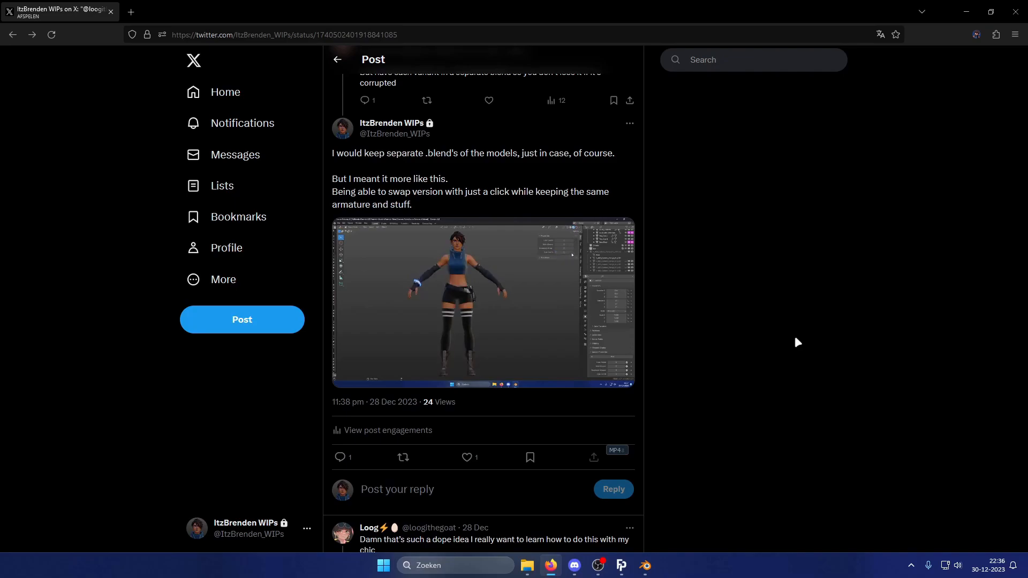
click(475, 333)
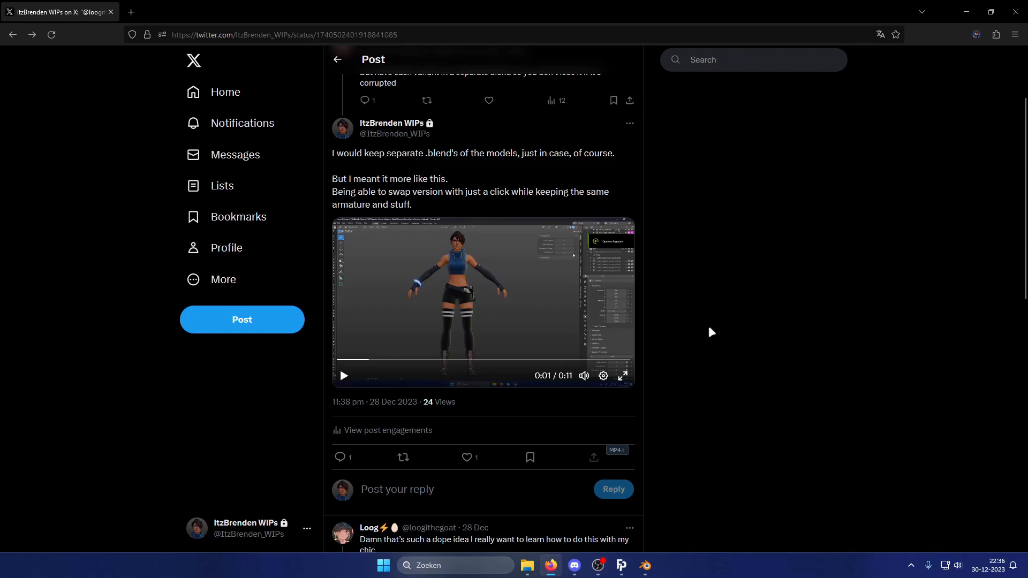
click(517, 309)
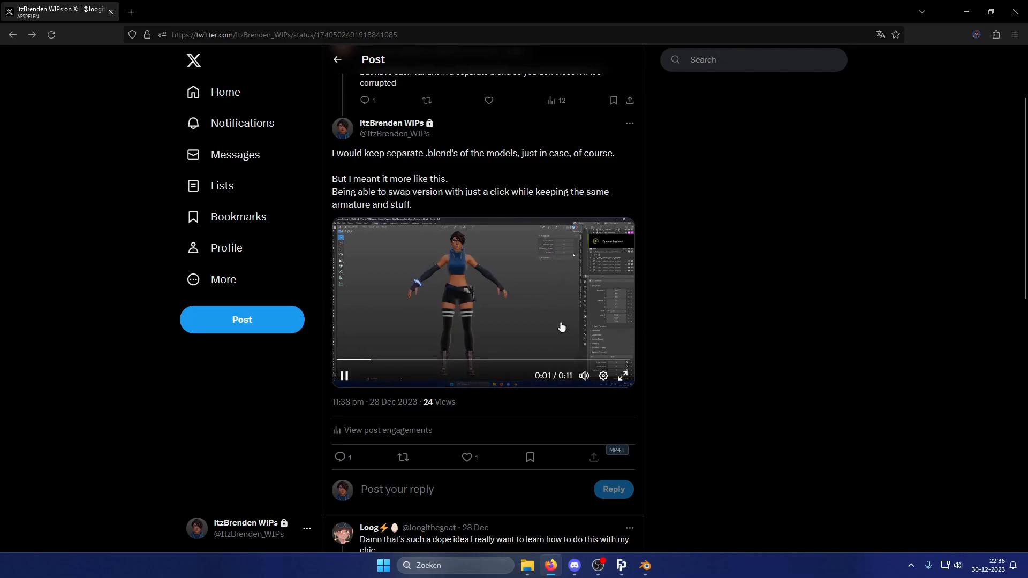
click(589, 259)
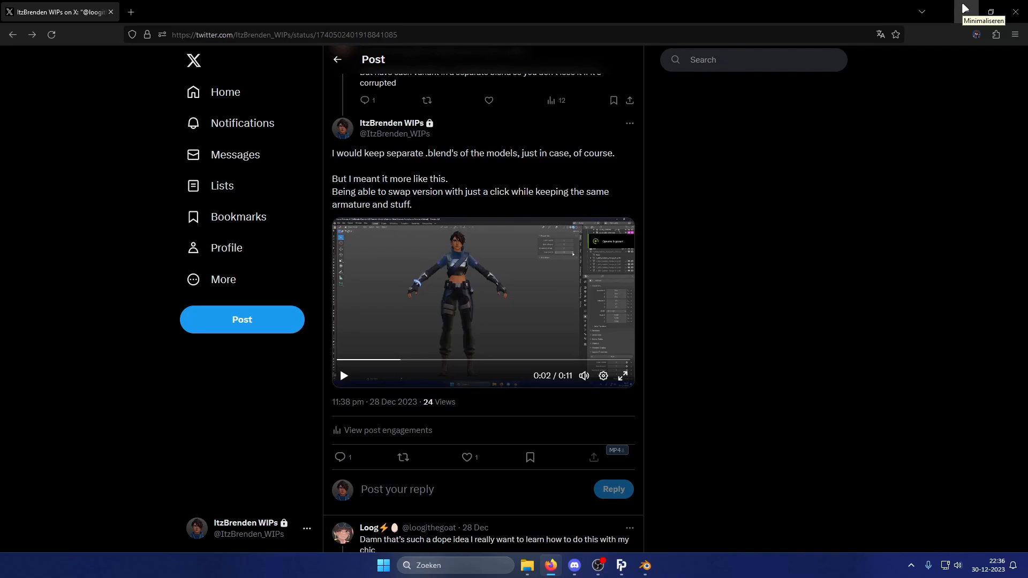
click(965, 9)
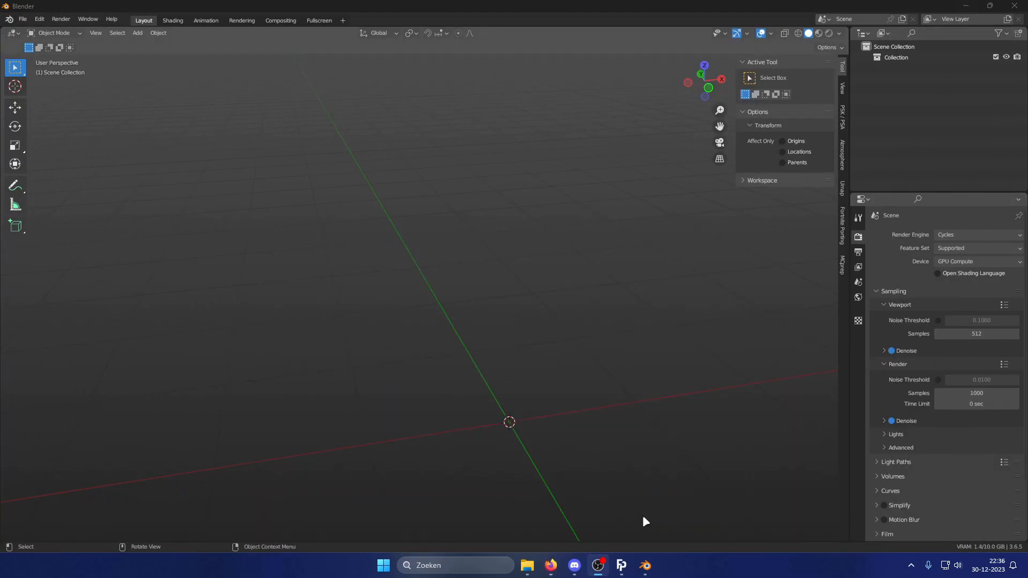
Open Fortnite Porting and send the Beach Bomber default style to Blender.
click(621, 564)
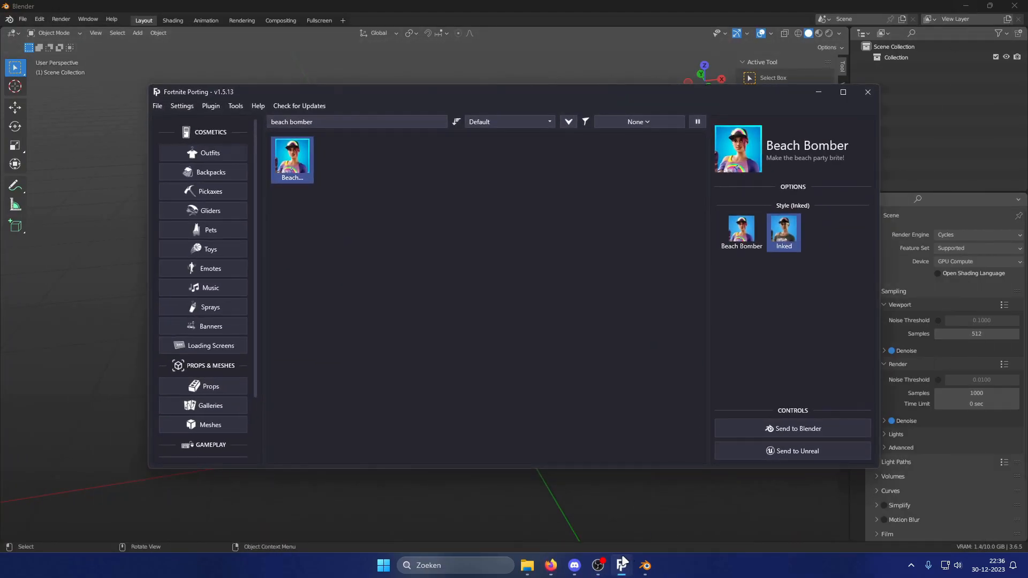
click(742, 238)
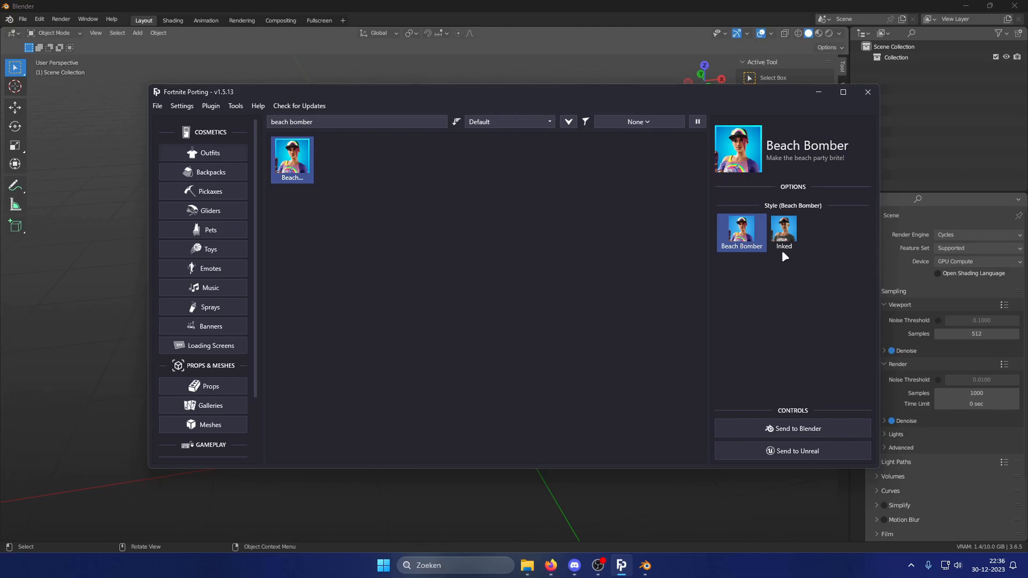
click(791, 429)
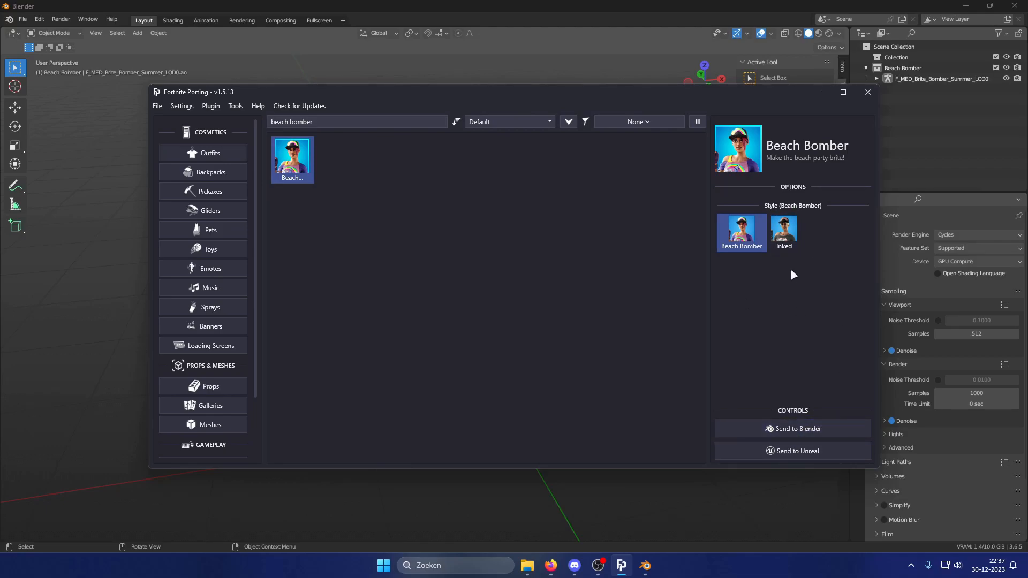
Send the Inked style of Beach Bomber to Blender as well and minimize Fortnite Porting.
click(784, 236)
click(800, 427)
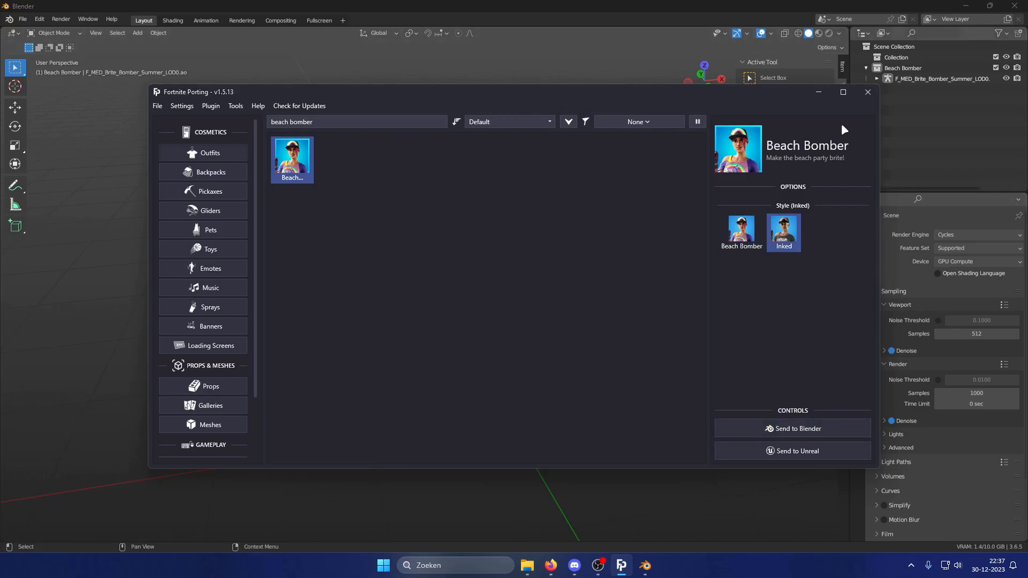
click(818, 92)
Switch the viewport to material preview and move the second imported armature about 1.26 m along the X axis.
click(818, 33)
click(937, 89)
middle_drag(656, 278, 618, 280)
key(g)
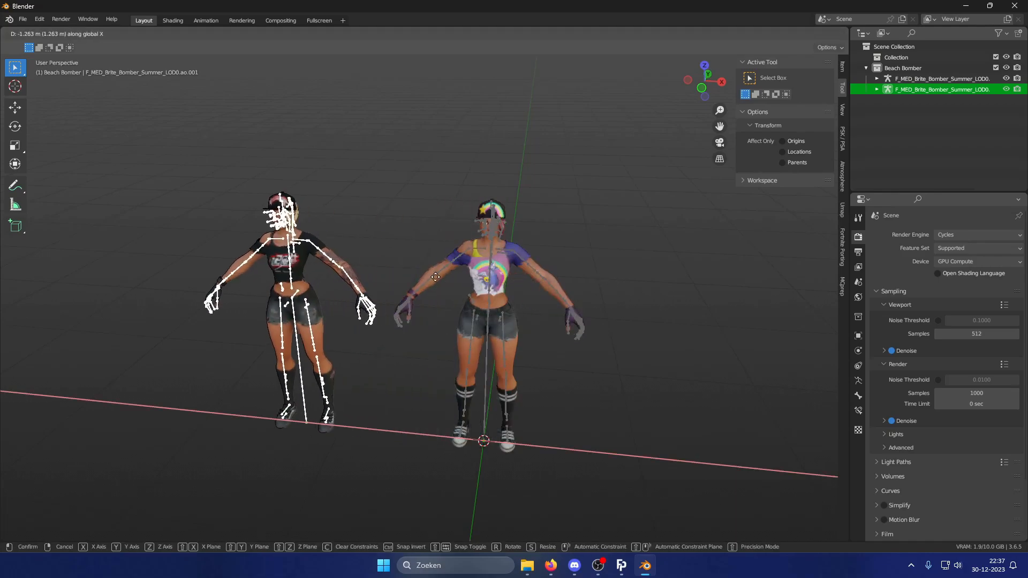
click(464, 277)
middle_drag(464, 277, 461, 264)
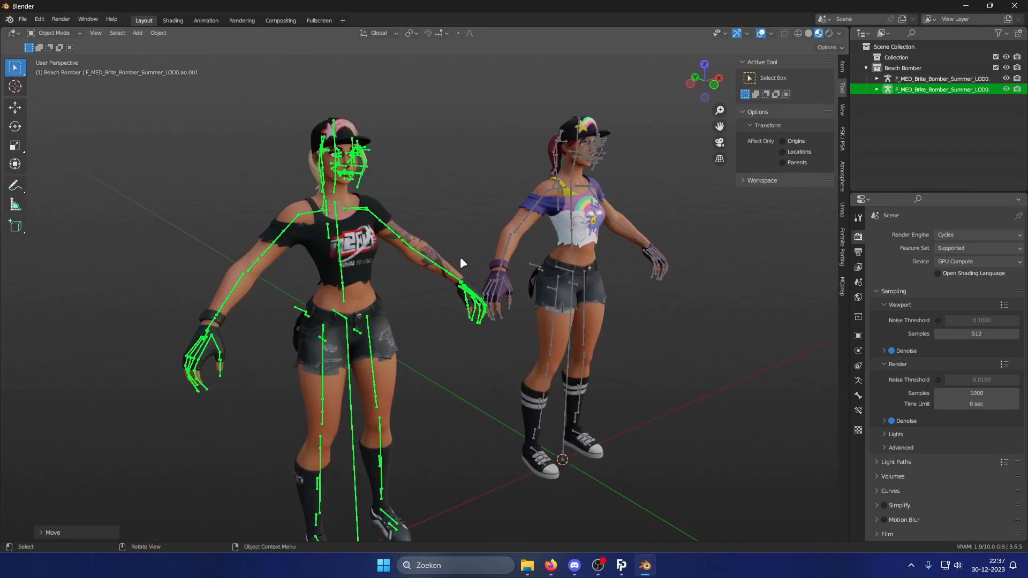
Select the moved second model with its armature and delete it.
middle_drag(556, 276, 508, 291)
click(392, 269)
click(349, 257)
click(341, 262)
shift+click(350, 271)
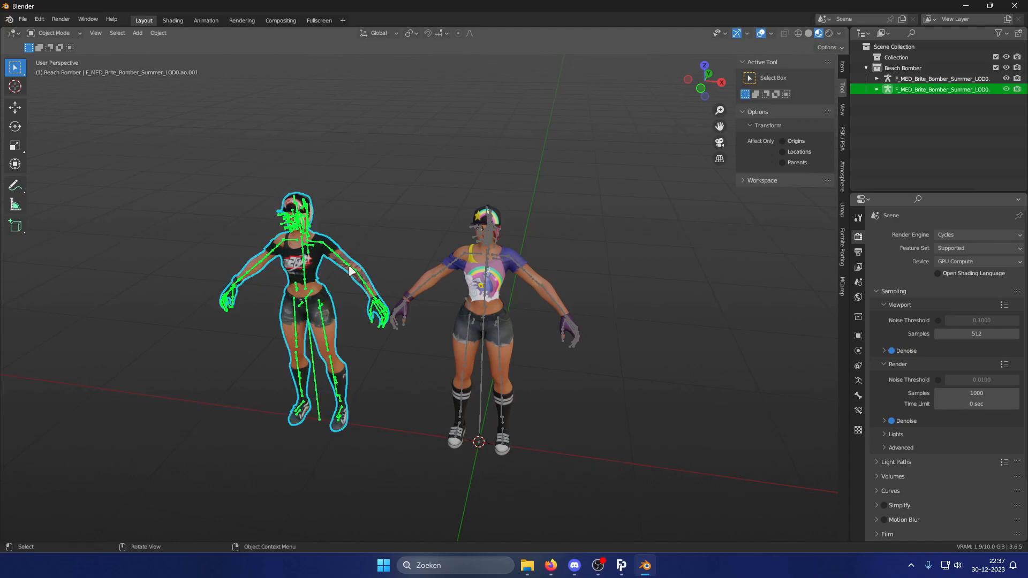
key(Delete)
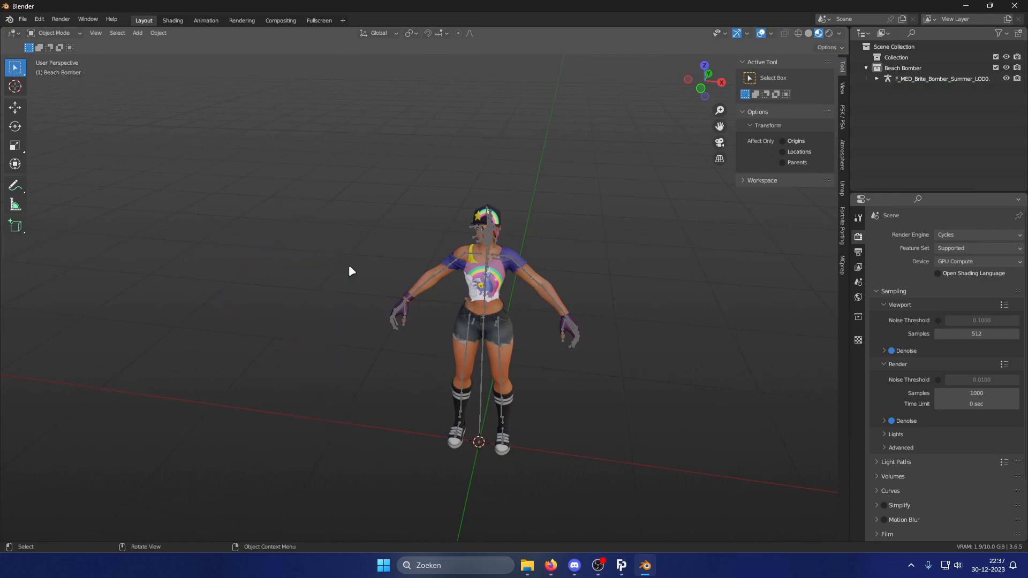
Select the remaining character's armature.
key(KP_1)
scroll(568, 194, up, 2)
shift+middle_drag(575, 197, 483, 202)
scroll(483, 202, up, 1)
click(761, 34)
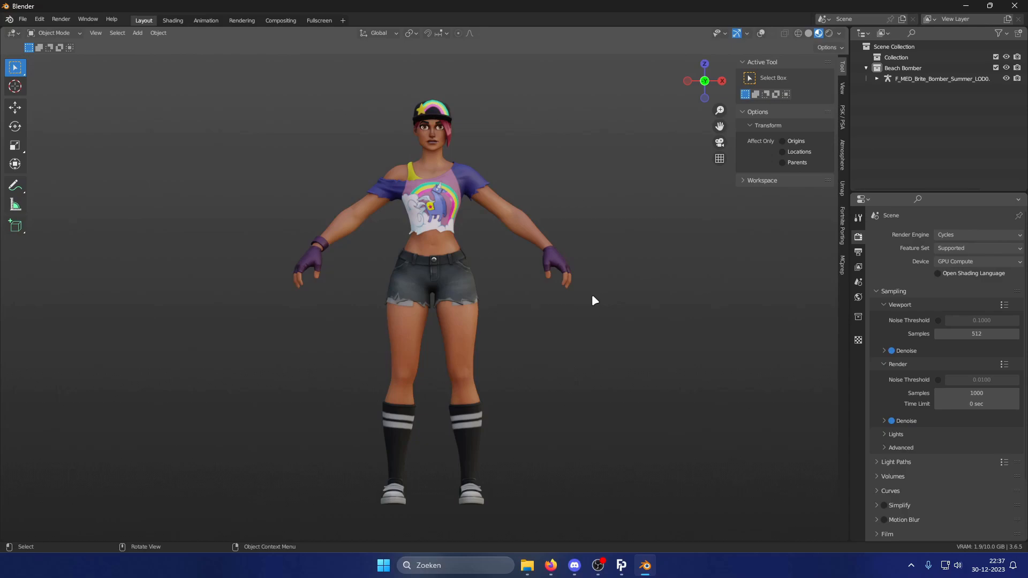
click(761, 33)
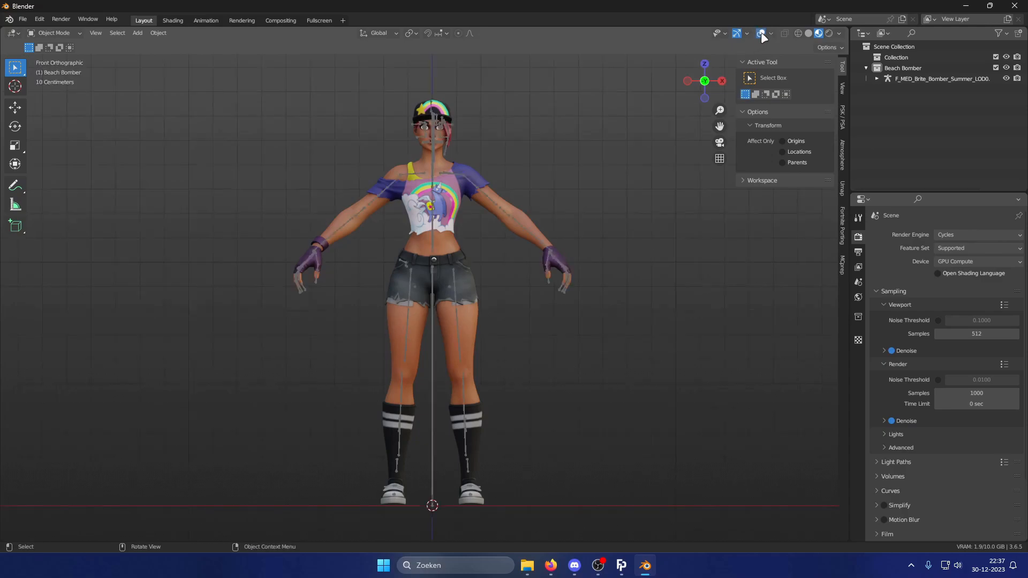
middle_drag(597, 242, 479, 266)
click(468, 259)
click(463, 278)
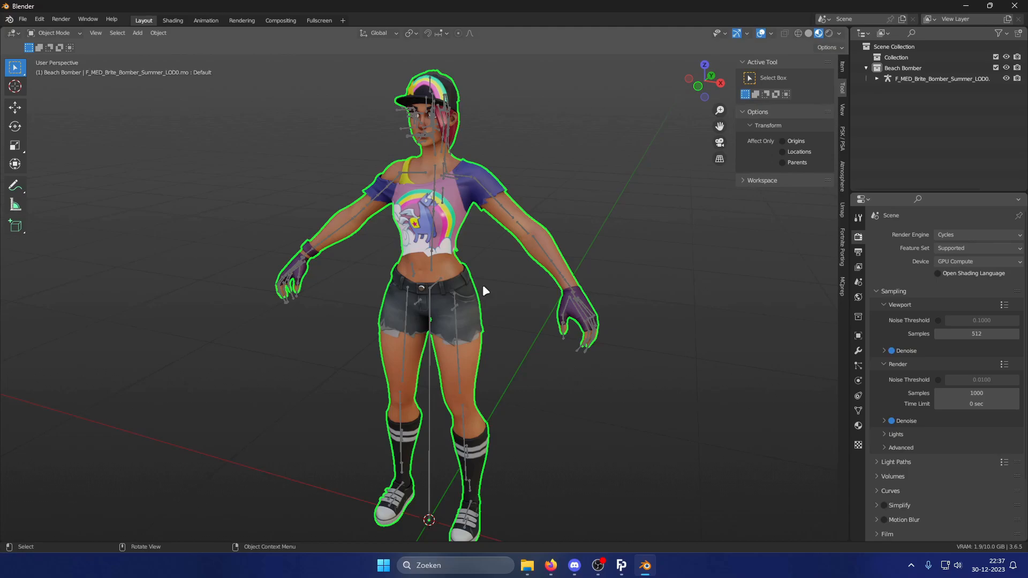
mouse_move(484, 291)
middle_down()
mouse_move(416, 290)
mouse_move(491, 284)
mouse_move(474, 287)
middle_up()
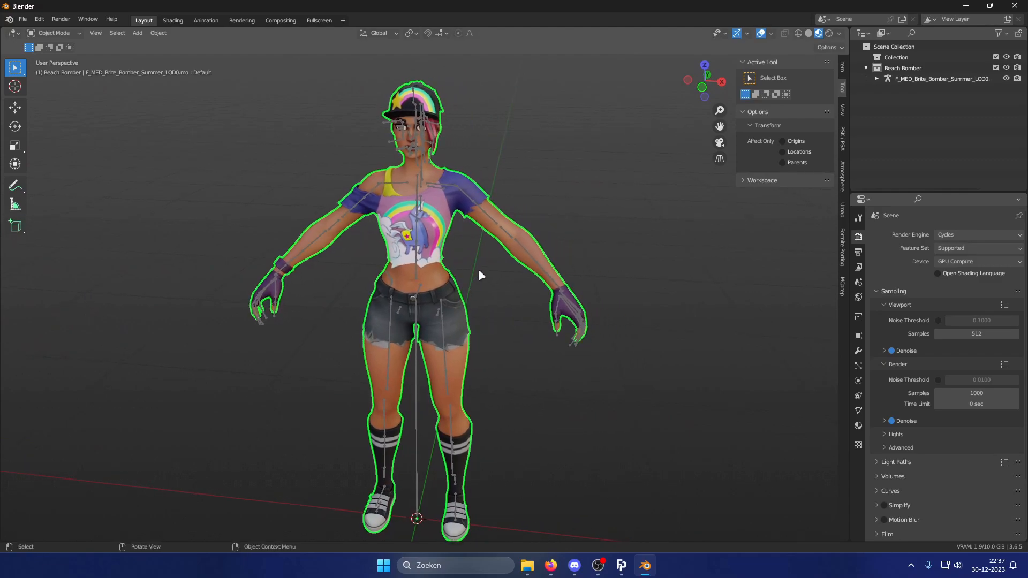
click(500, 230)
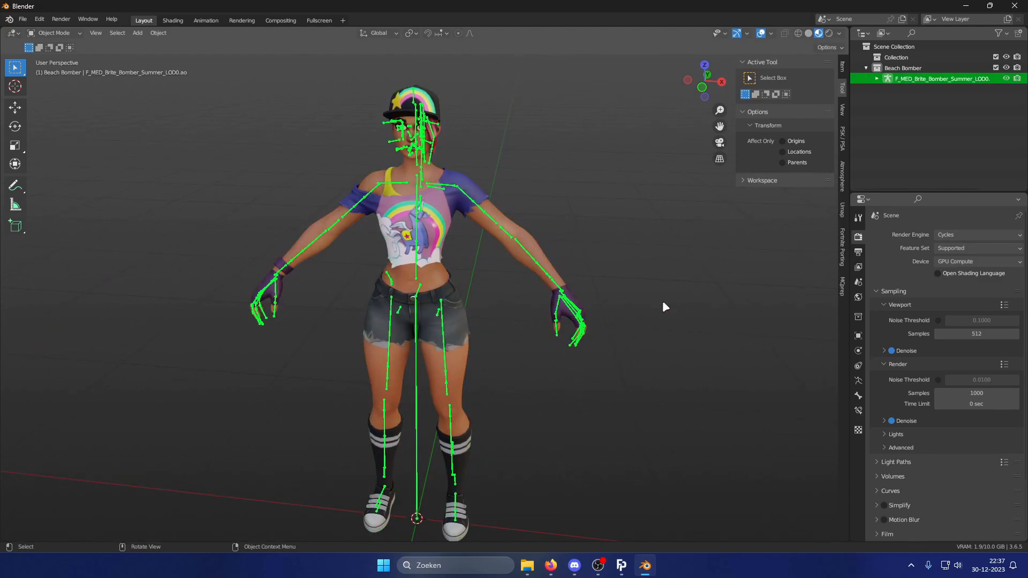
Rewatch the reference video in the browser to study the version switch, then return to Blender.
click(551, 565)
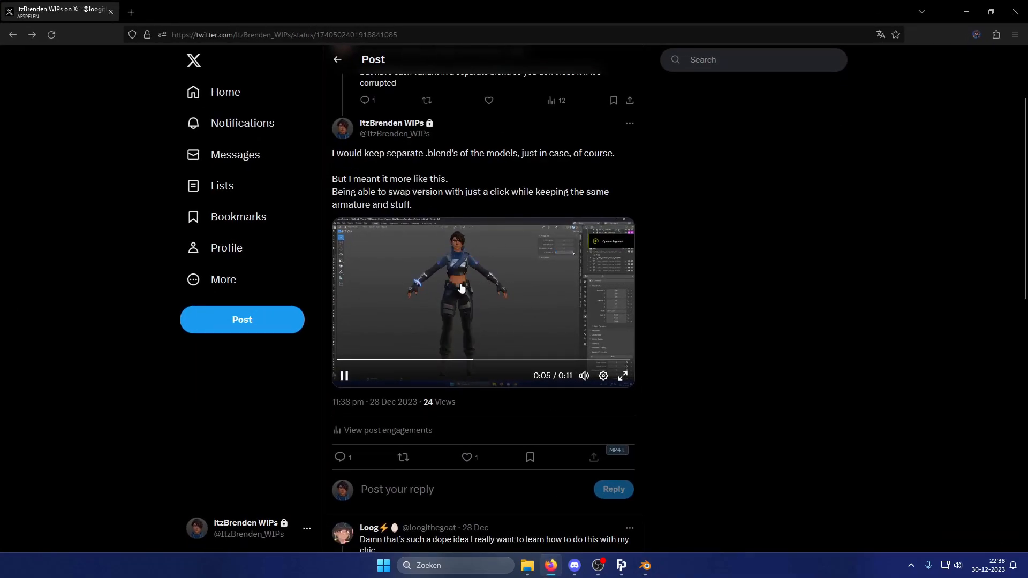
click(491, 311)
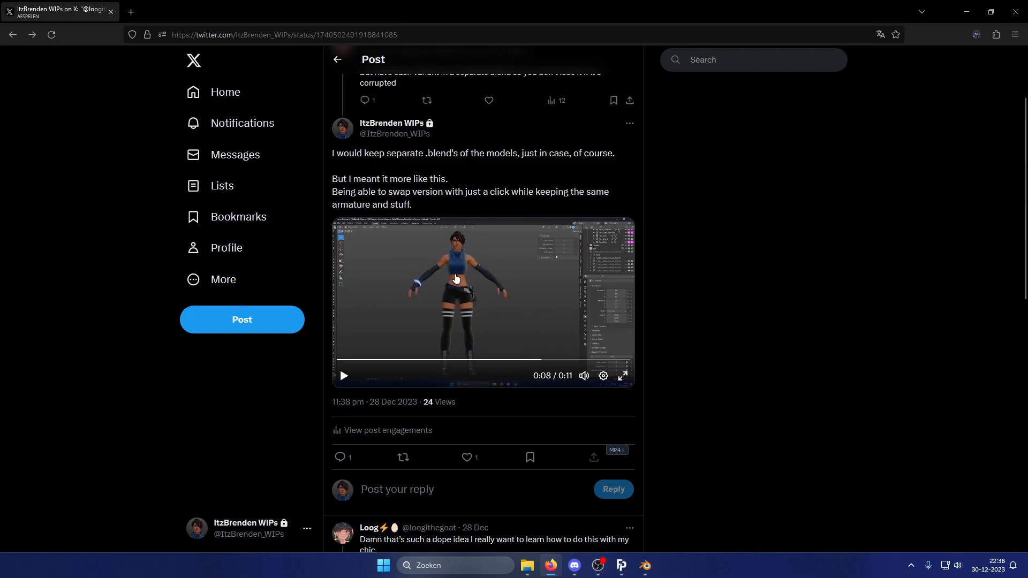
click(455, 278)
click(460, 286)
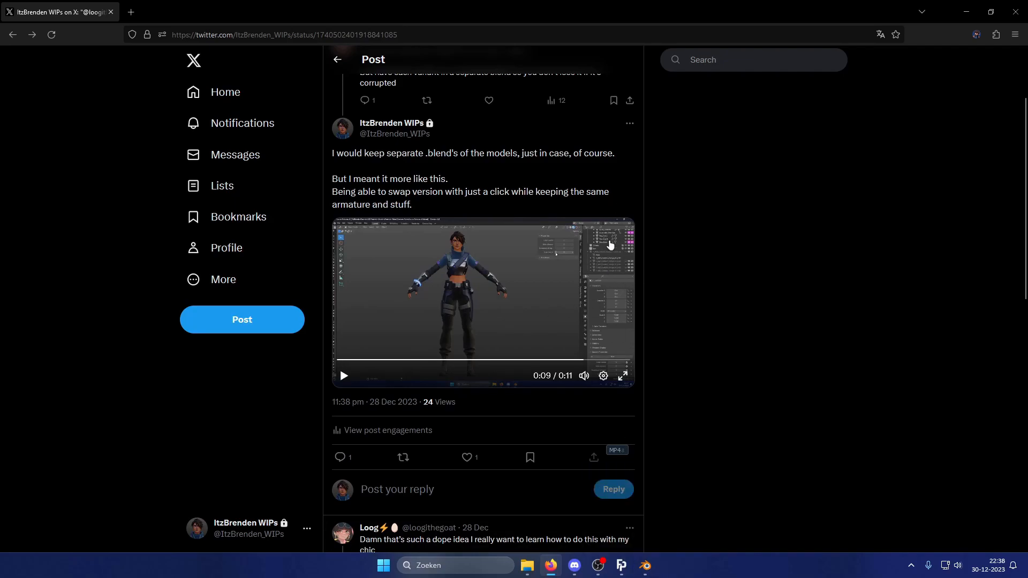
click(647, 568)
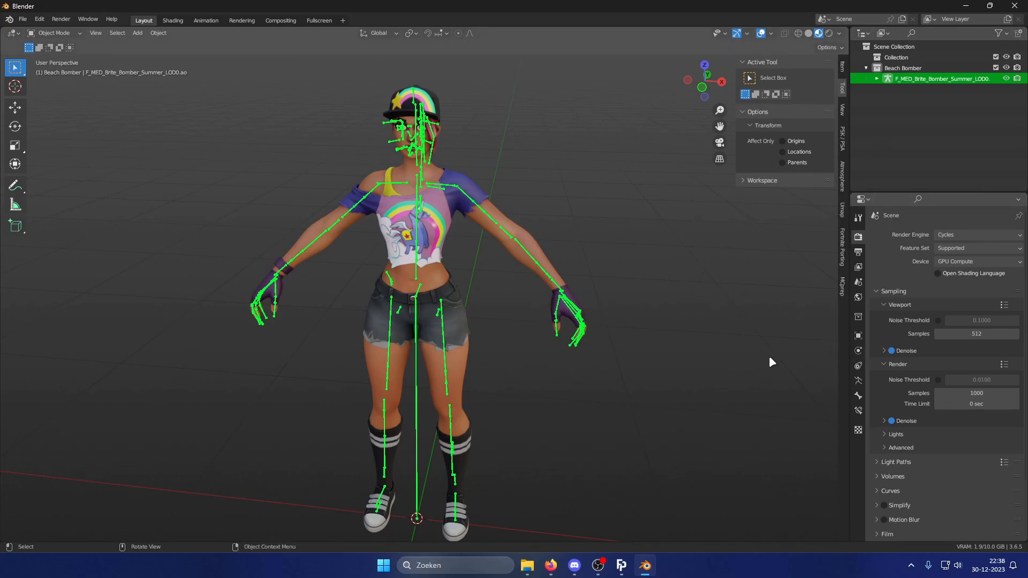
Add a new custom property to the armature in its object properties.
click(858, 336)
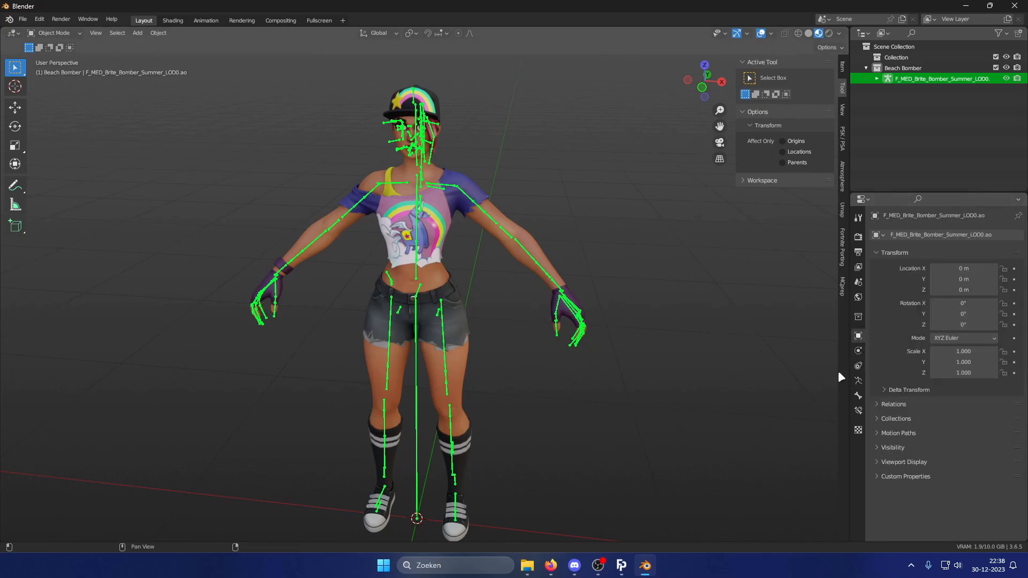
click(889, 476)
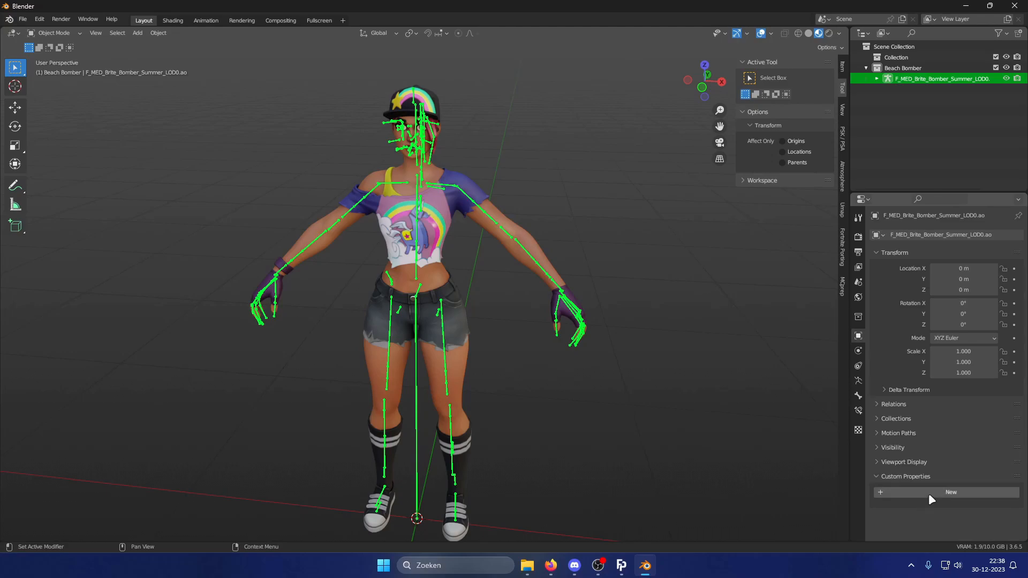
click(929, 493)
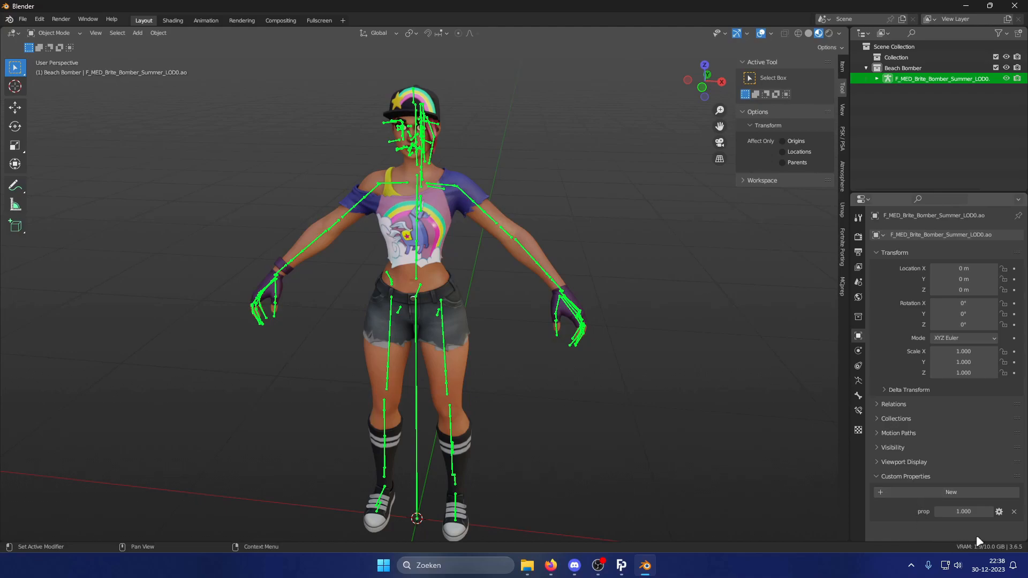
click(964, 512)
click(999, 512)
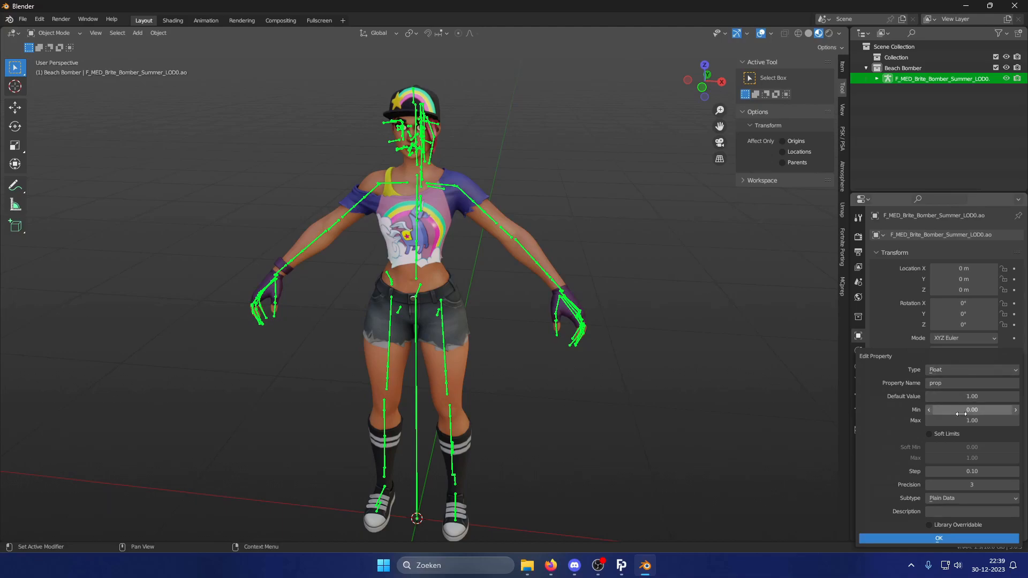
click(956, 538)
drag(964, 511, 958, 512)
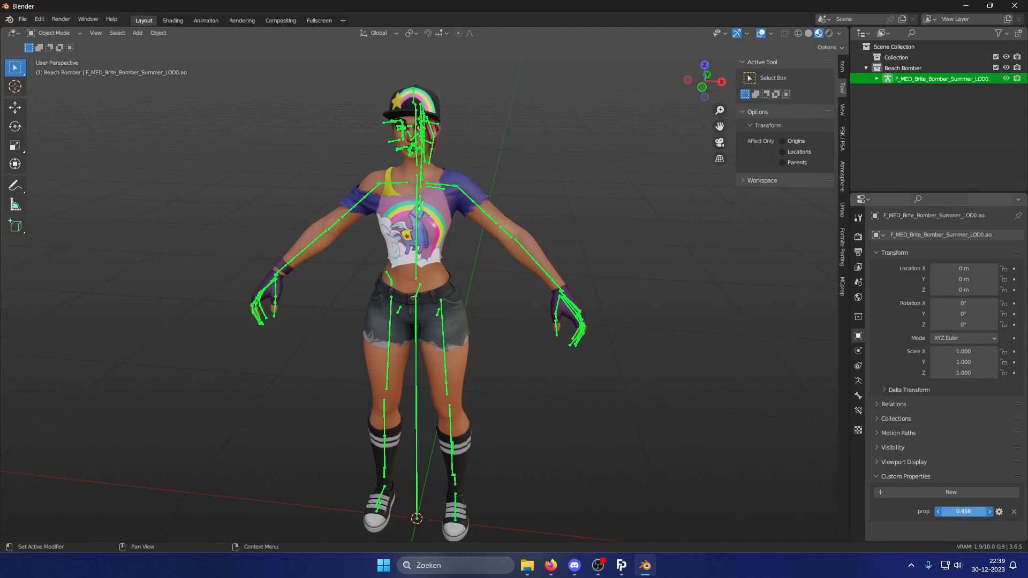
drag(963, 511, 959, 511)
drag(963, 512, 962, 511)
Edit the custom property, setting its type to Integer and its name to Style Switcher.
click(999, 512)
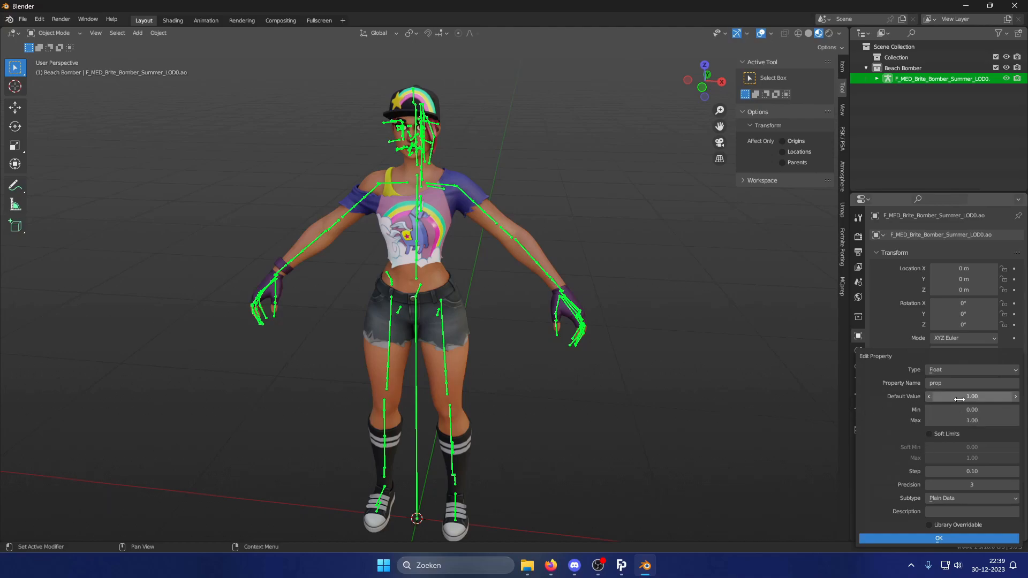
click(958, 370)
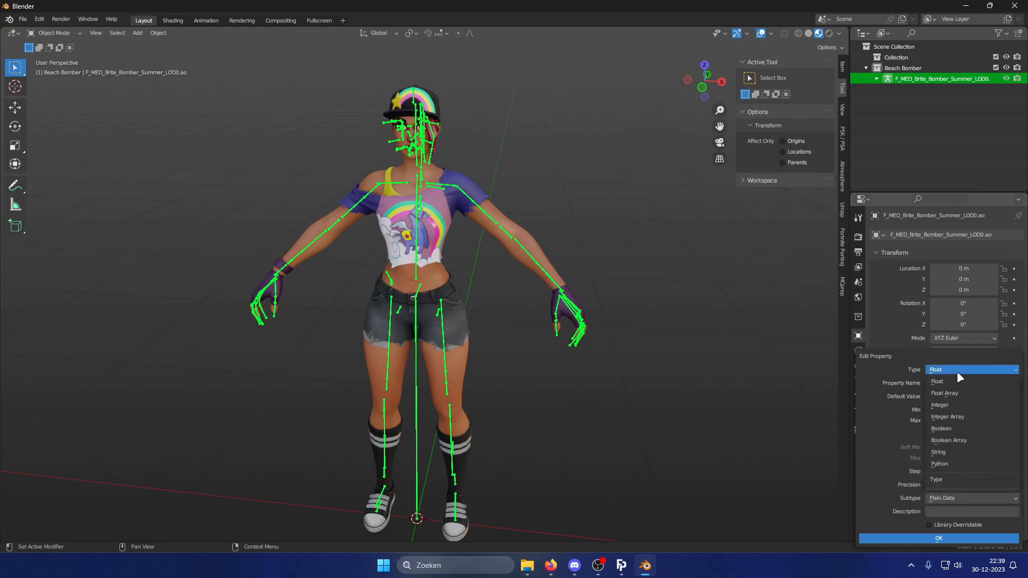
click(972, 404)
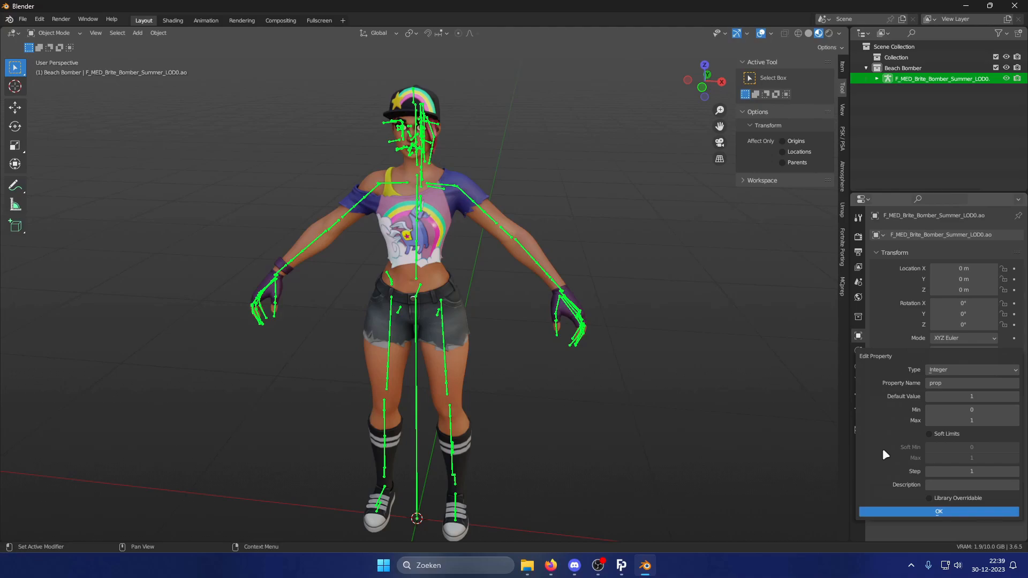
click(955, 380)
key(BackSpace)
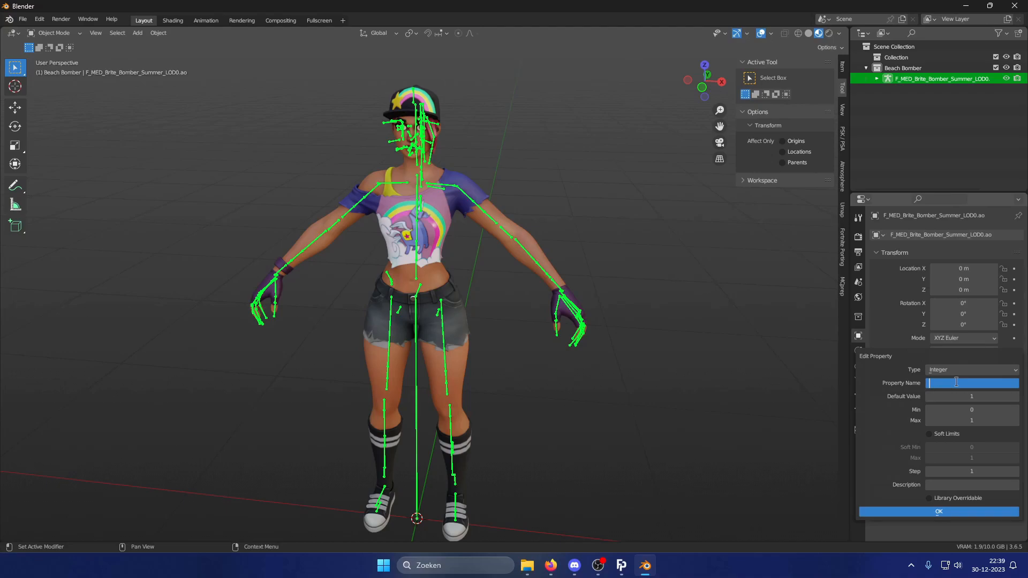
text(Style Switcher)
Set the Style Switcher property's default value to 0 and its description to "Switches Edit Style", then confirm.
click(972, 396)
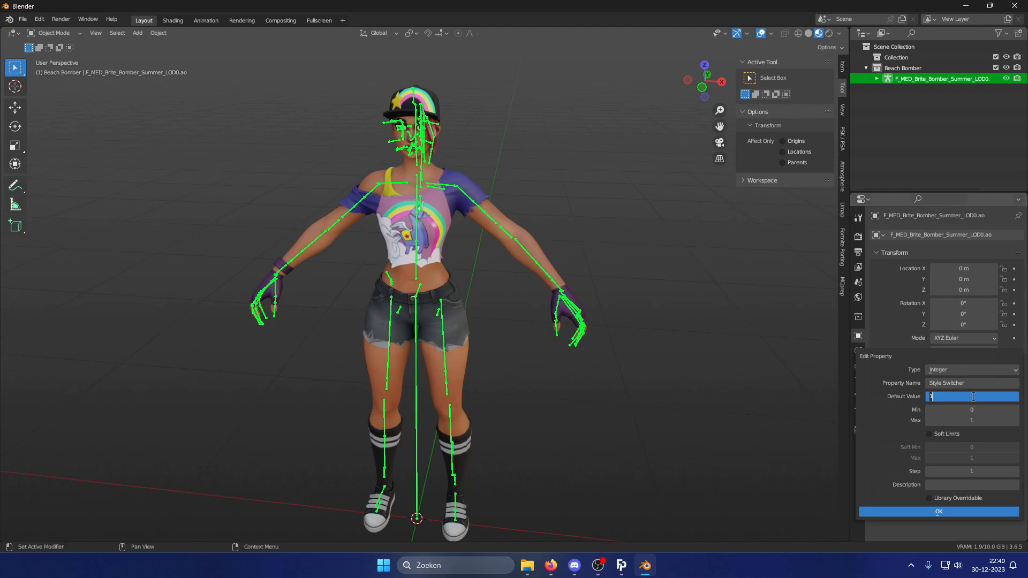
text(0)
click(807, 385)
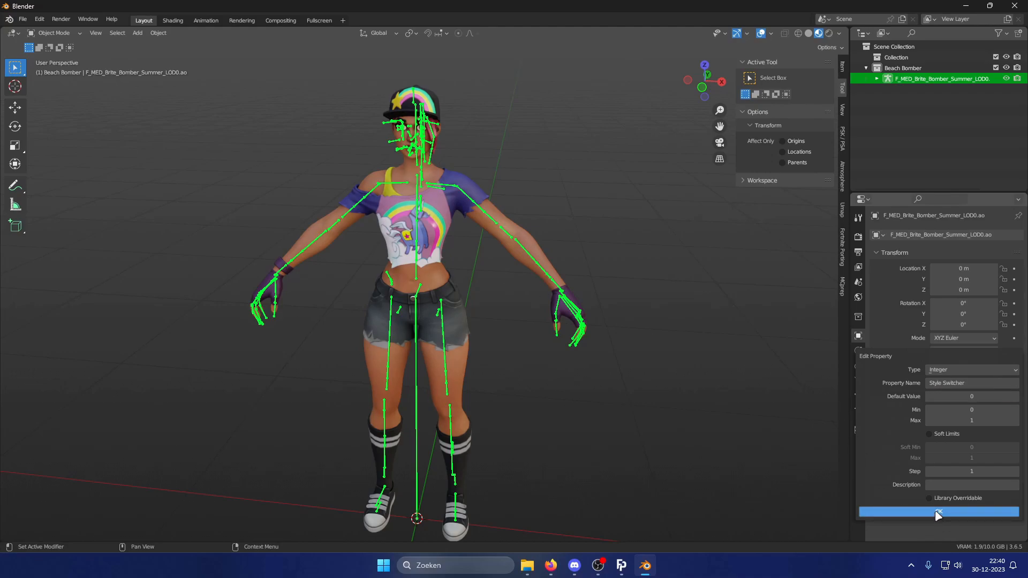
click(951, 483)
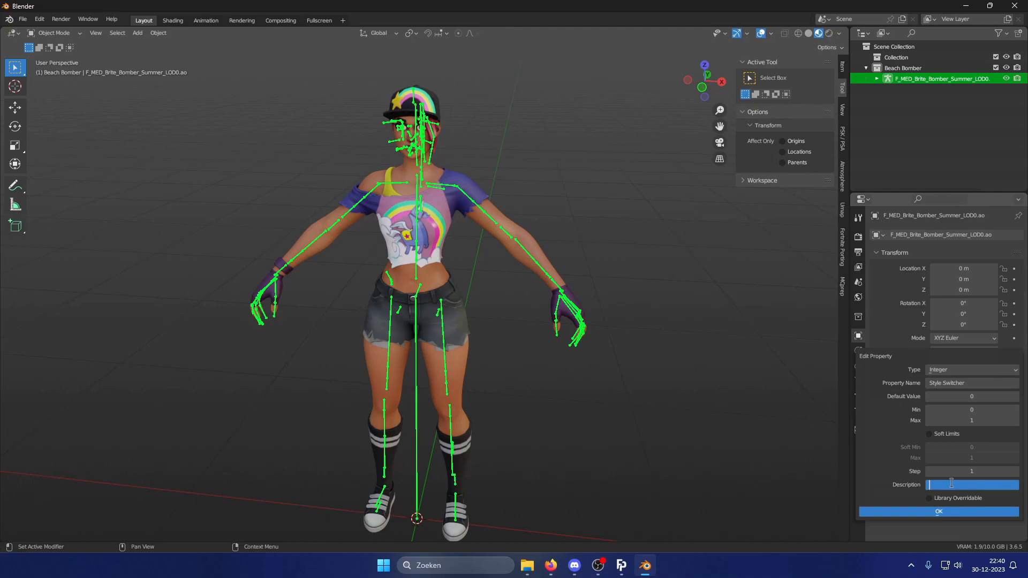
text(Switches Edit Style)
key(Return)
click(943, 512)
click(938, 512)
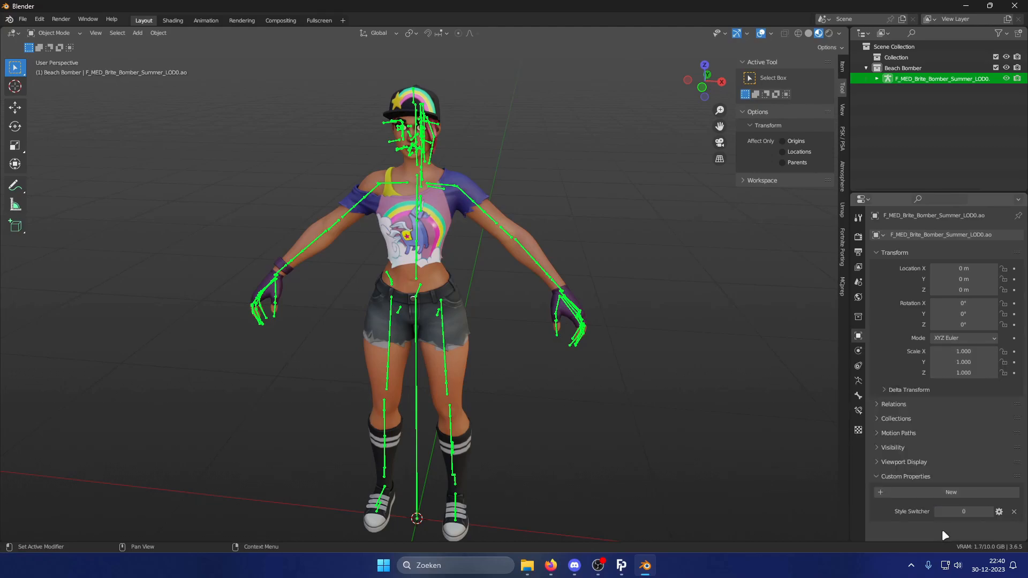
Copy the data path of the Style Switcher custom property.
right_click(970, 512)
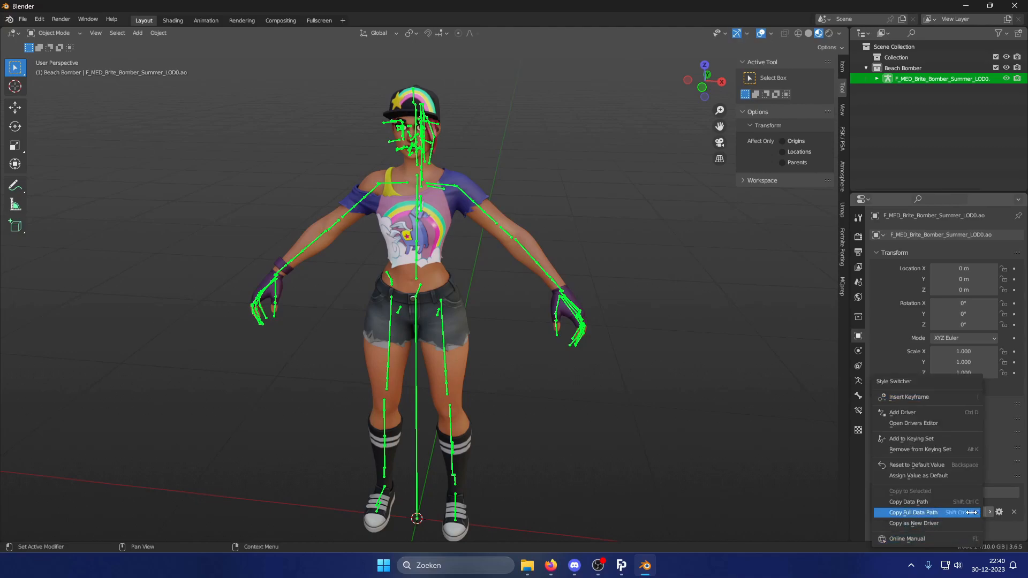
click(966, 513)
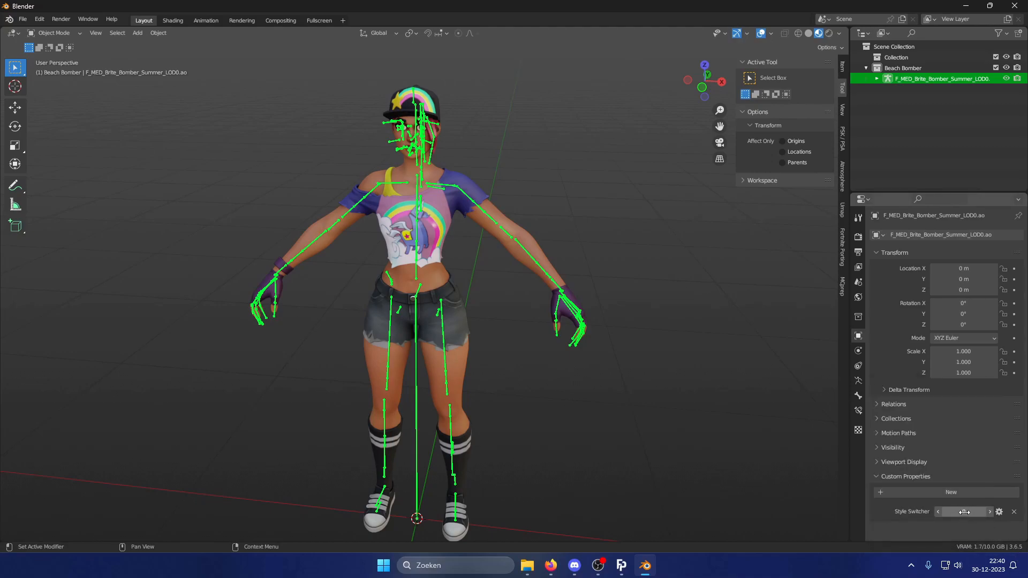
right_click(963, 512)
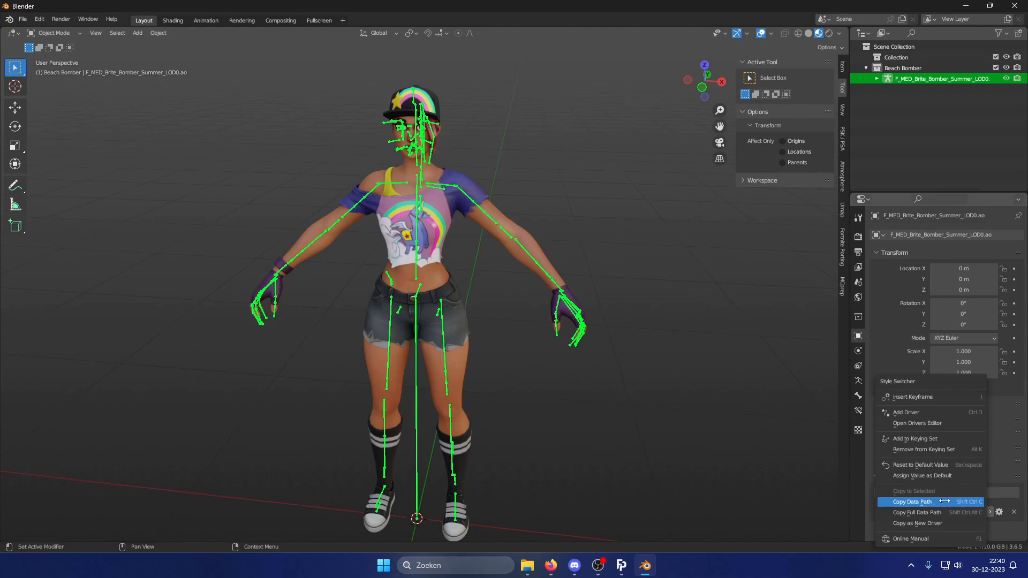
click(944, 502)
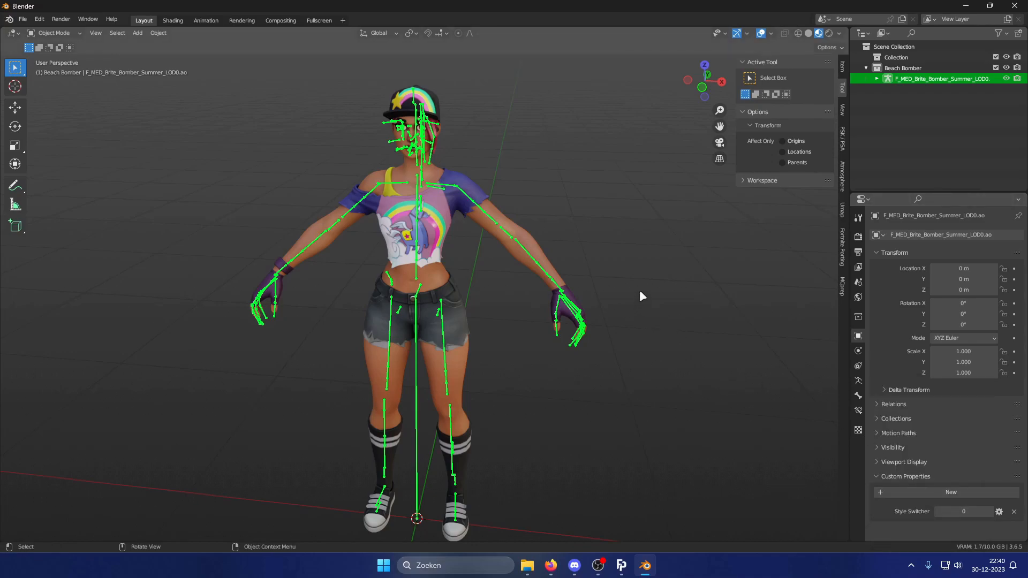
Open the Shading workspace, frame the character in front view with material preview, and select the body mesh.
click(173, 20)
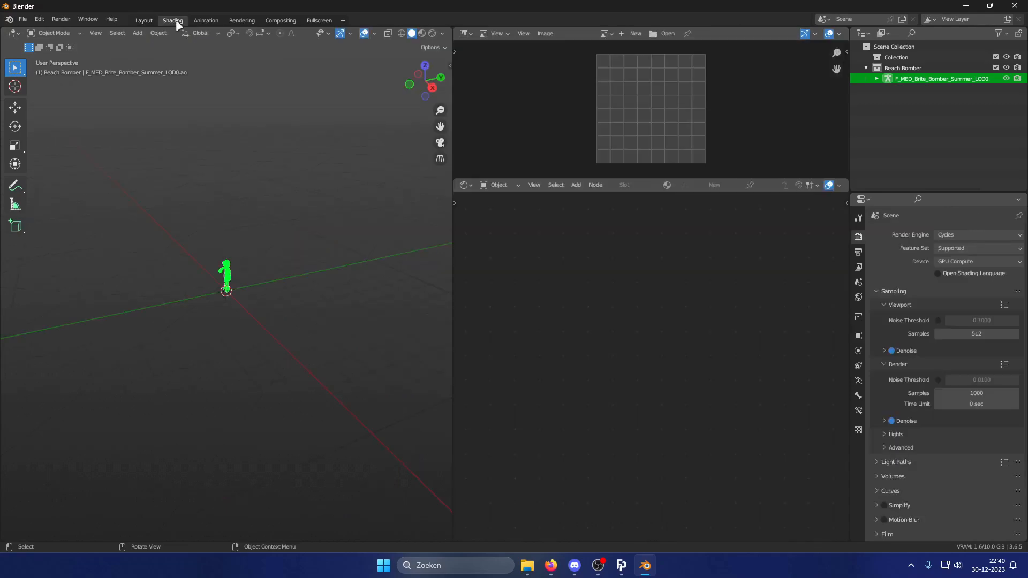
key(KP_1)
key(KP_Decimal)
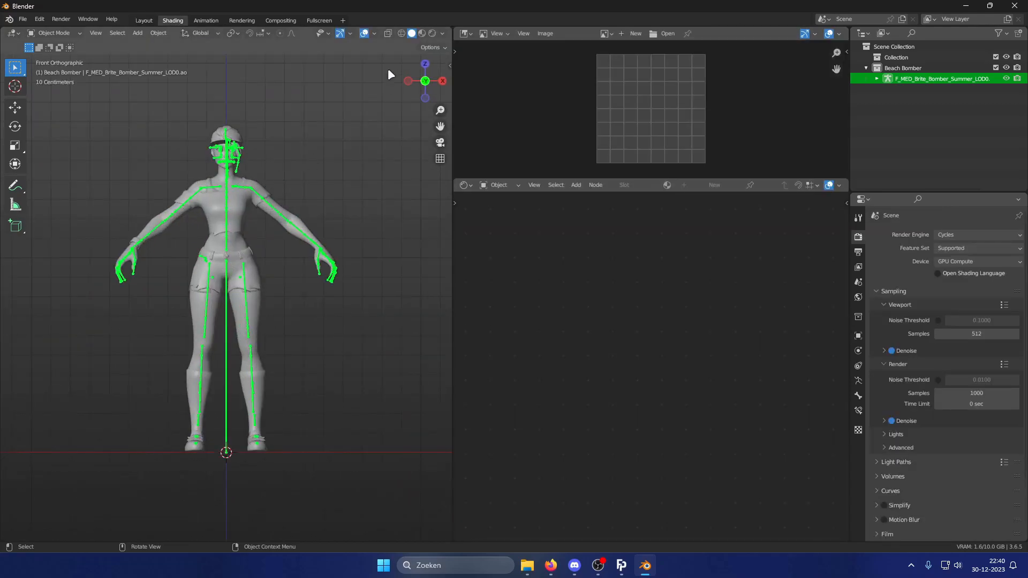
click(421, 34)
click(268, 159)
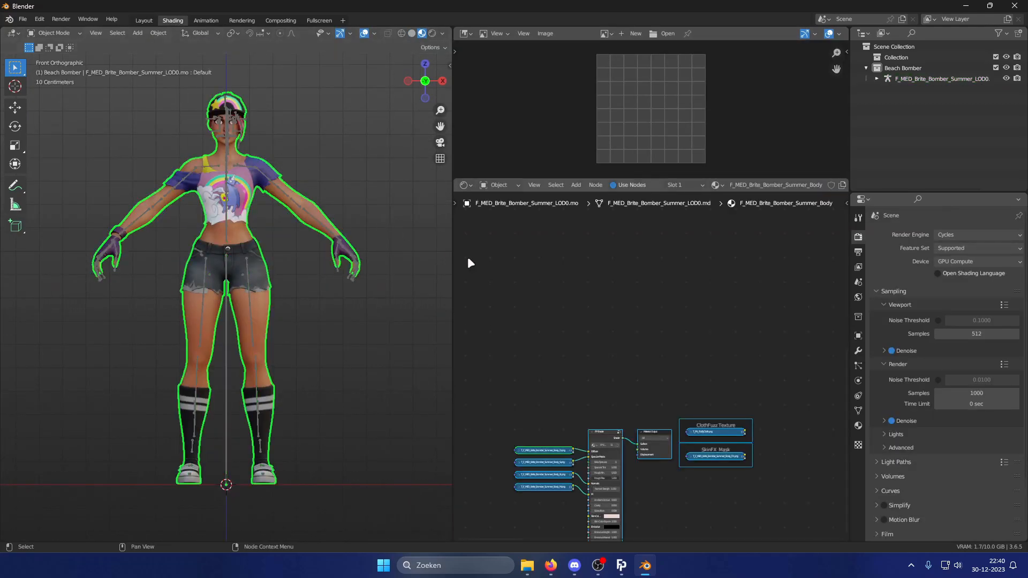
Hide the viewport overlays on the textured character.
middle_drag(619, 326, 696, 216)
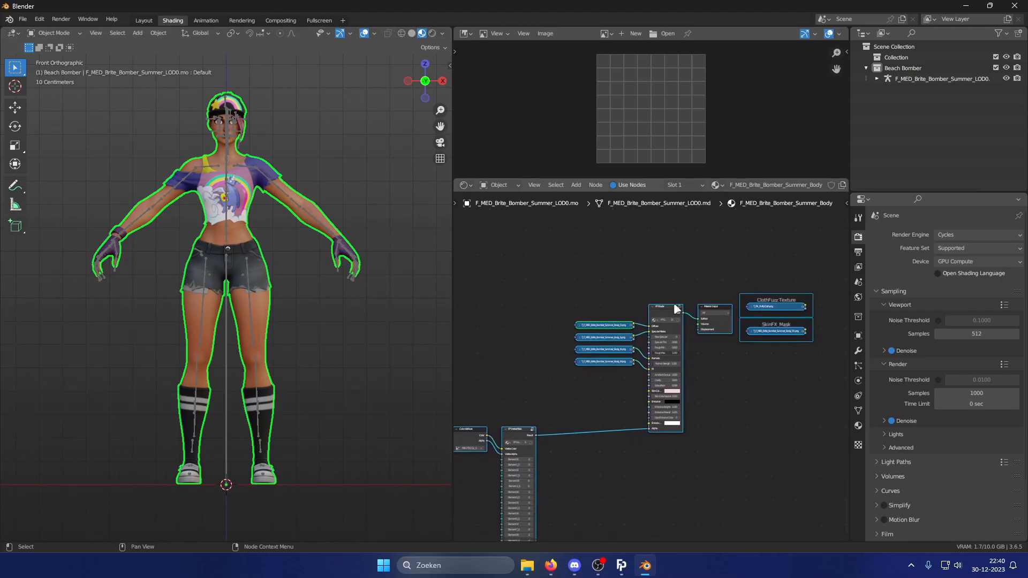
scroll(669, 364, up, 2)
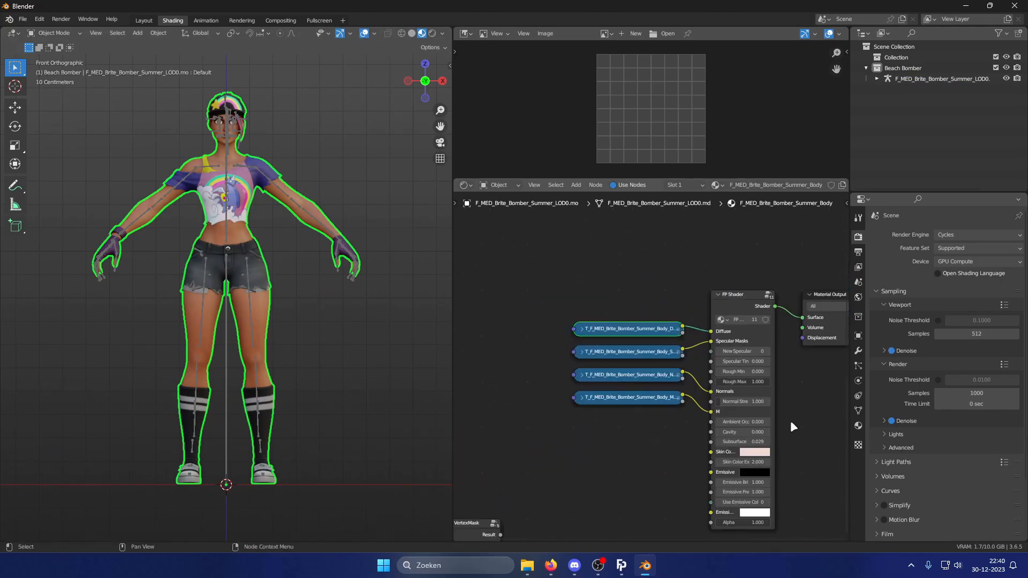
scroll(725, 397, up, 2)
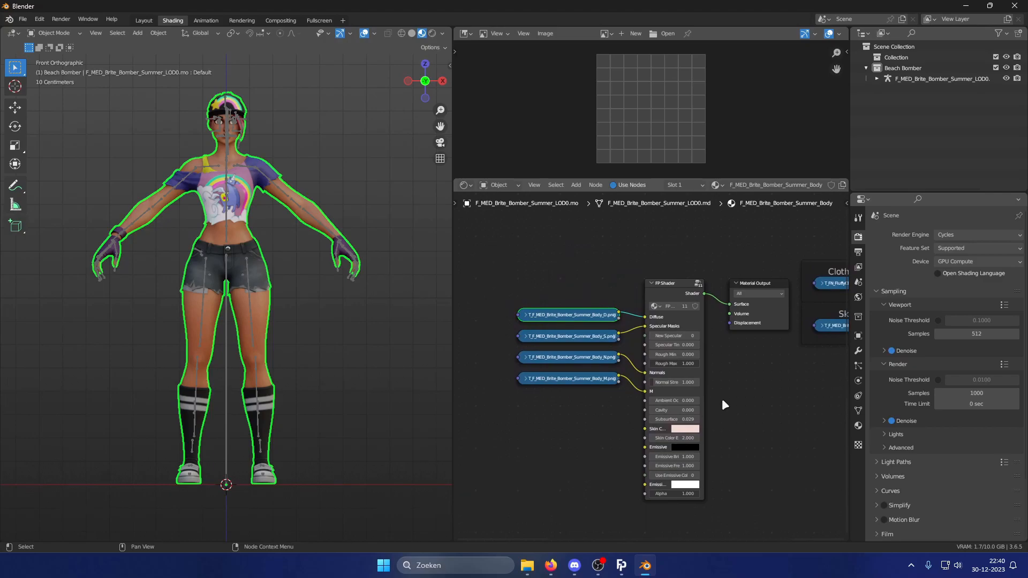
scroll(342, 266, up, 3)
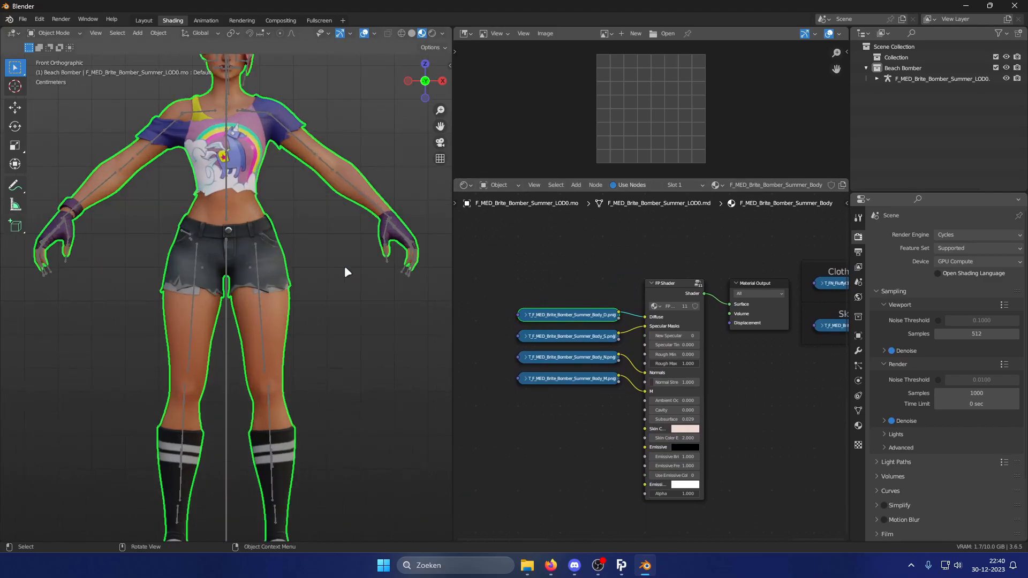
scroll(353, 243, down, 2)
click(365, 34)
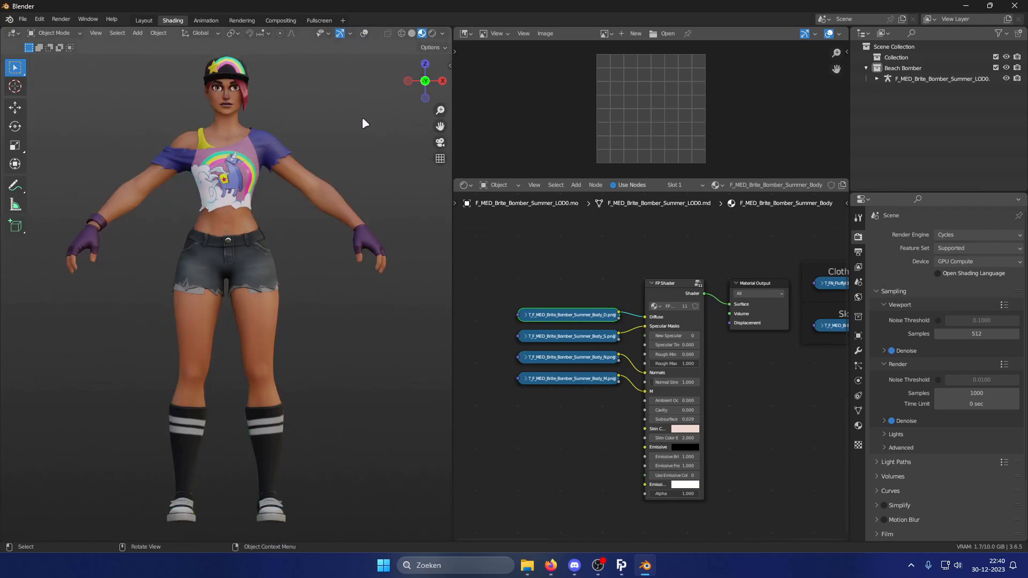
drag(440, 110, 440, 119)
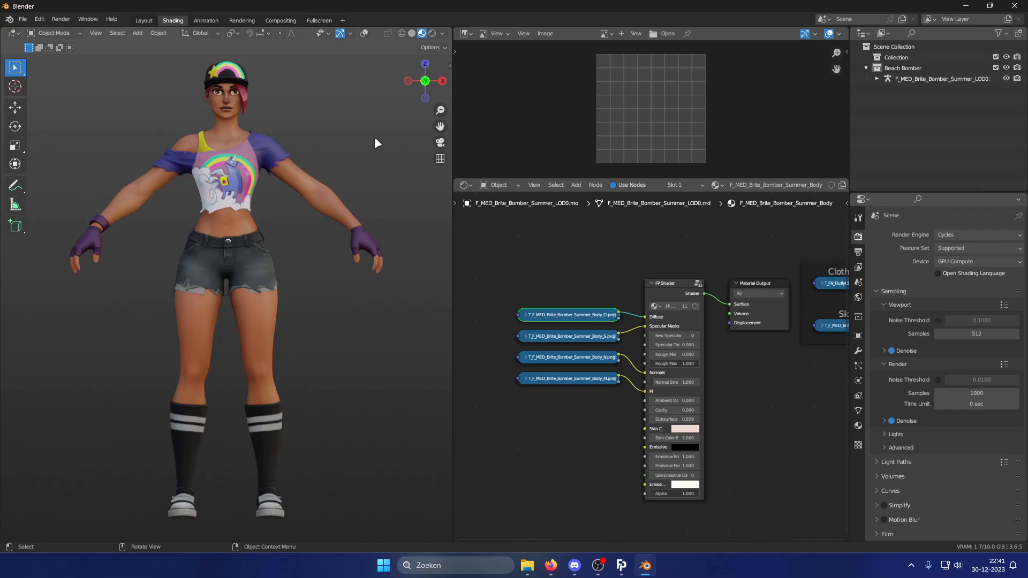
Move the body diffuse texture node aside and place a duplicate of it just below.
middle_drag(553, 309, 704, 307)
scroll(704, 308, up, 4)
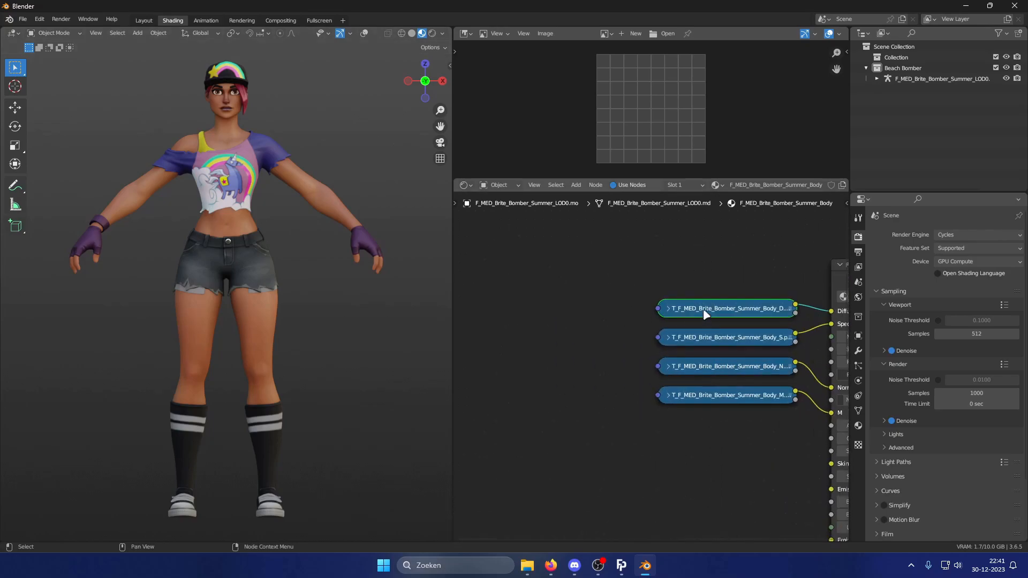
drag(707, 313, 514, 254)
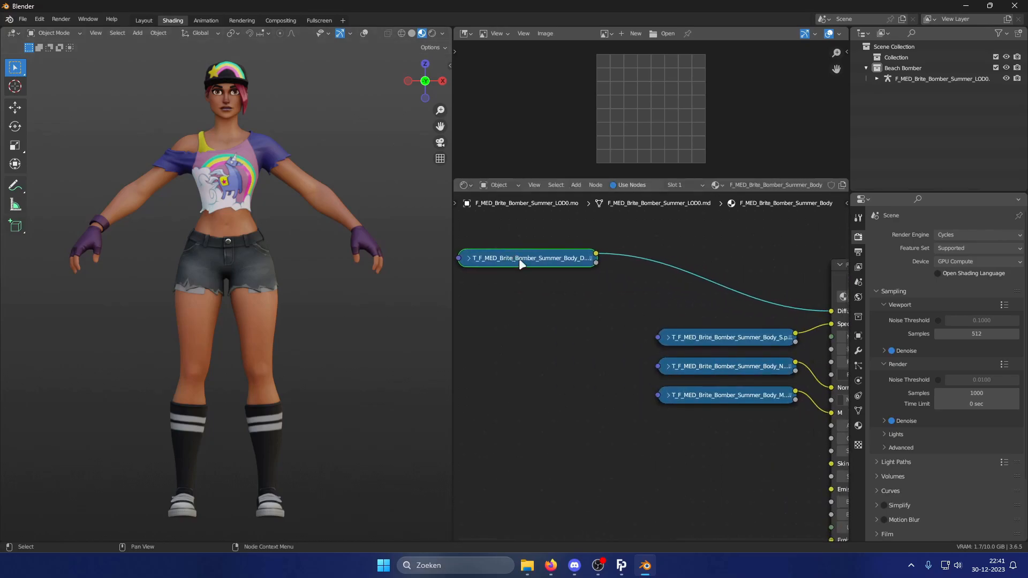
scroll(606, 299, down, 1)
key(shift+d)
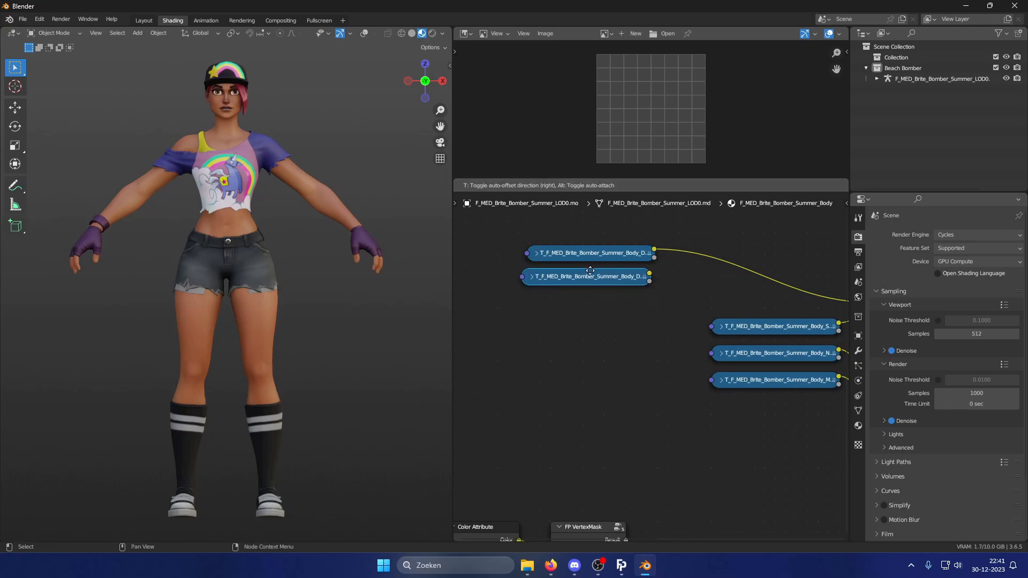
click(596, 266)
Move the body specular texture node aside and place a duplicate of it just below.
click(717, 325)
drag(748, 323, 585, 323)
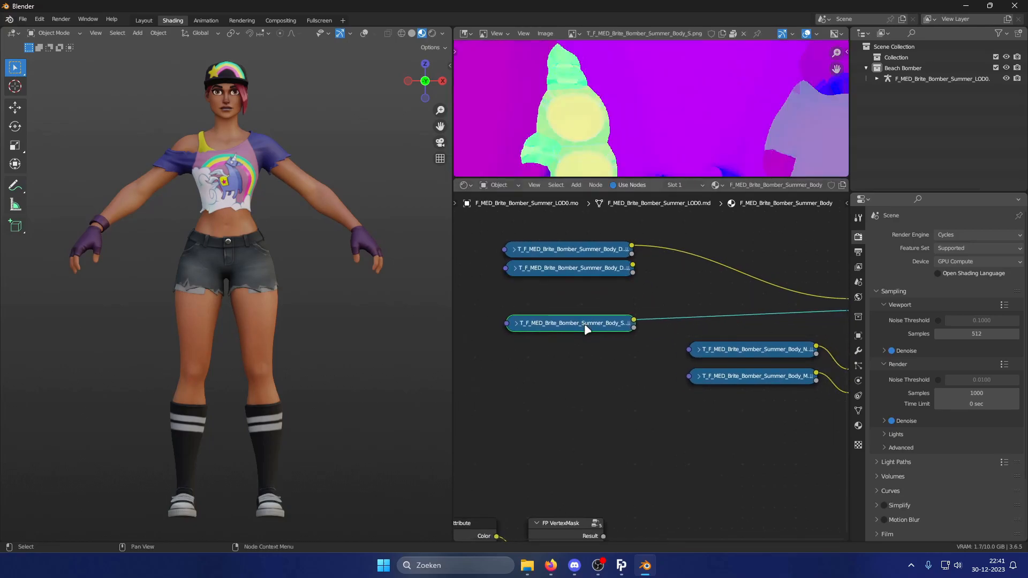
key(shift+d)
click(584, 344)
Duplicate the body normal texture node and arrange the normal and mask texture nodes.
click(759, 351)
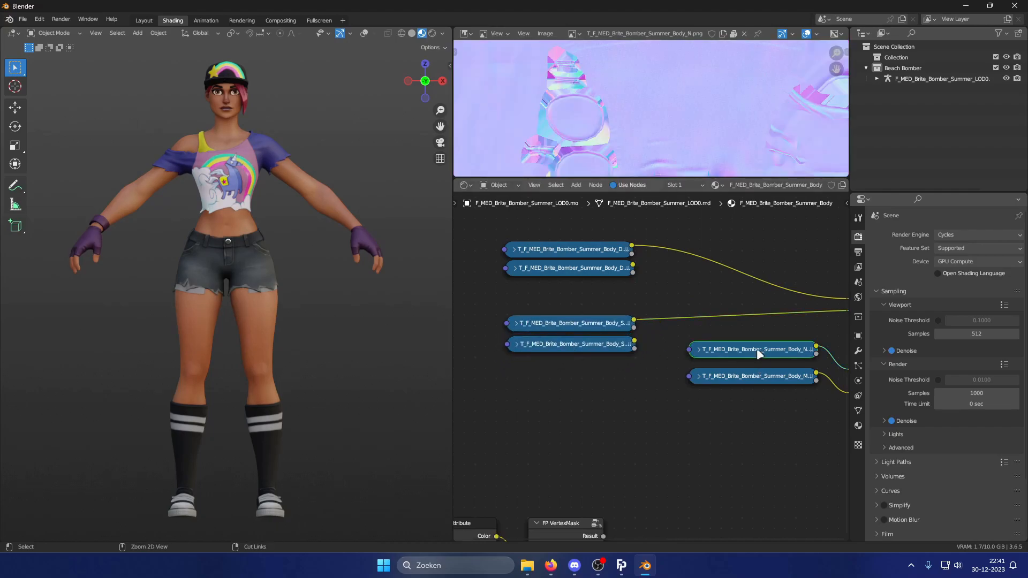
key(shift+d)
click(573, 378)
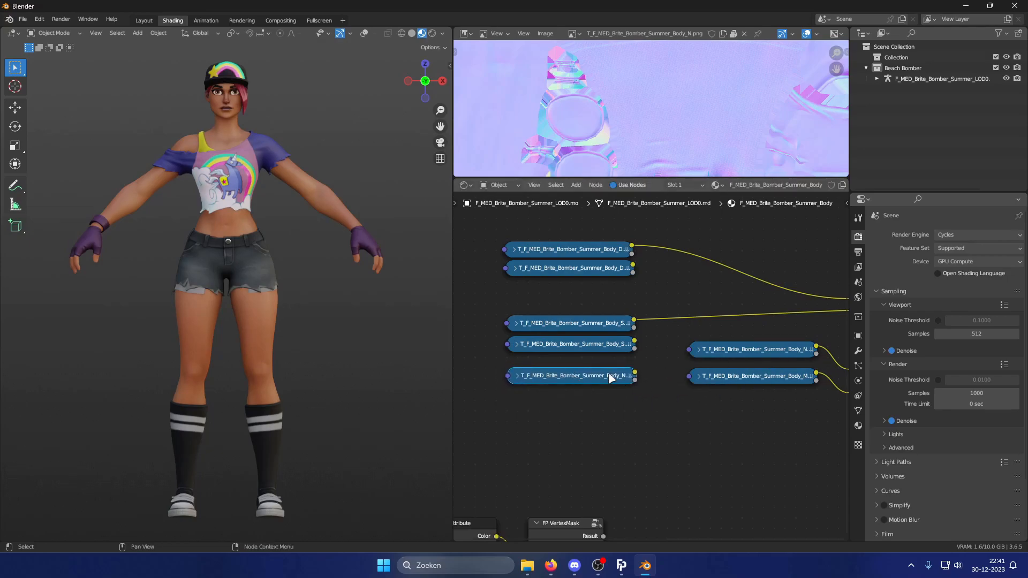
drag(610, 373, 609, 399)
drag(767, 345, 584, 376)
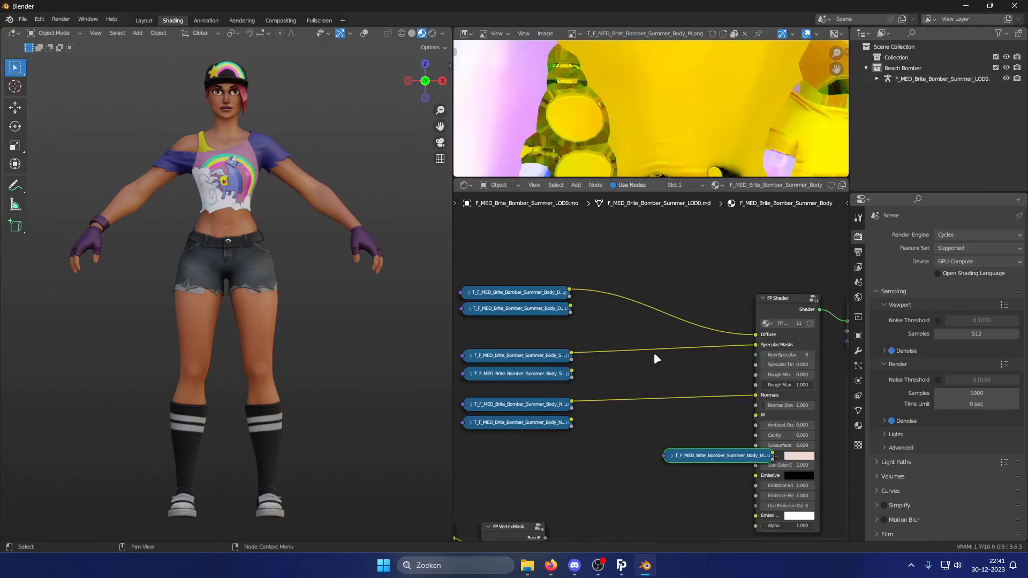
middle_drag(653, 351, 688, 368)
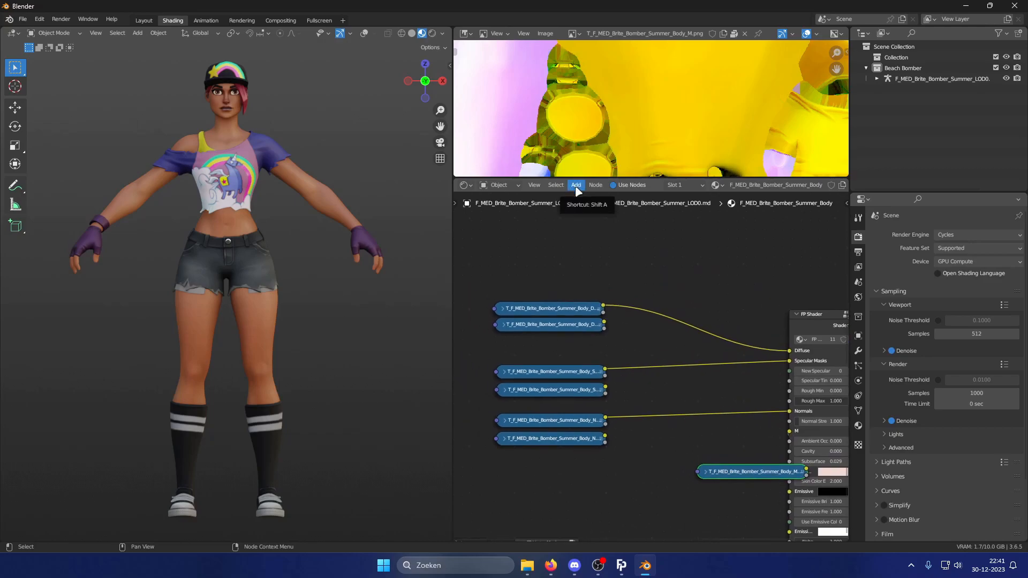
Assign the image T_F_MED_BriteBomberS_Skate_Body_D.png to the duplicated diffuse texture node.
scroll(630, 326, up, 2)
middle_drag(629, 325, 625, 298)
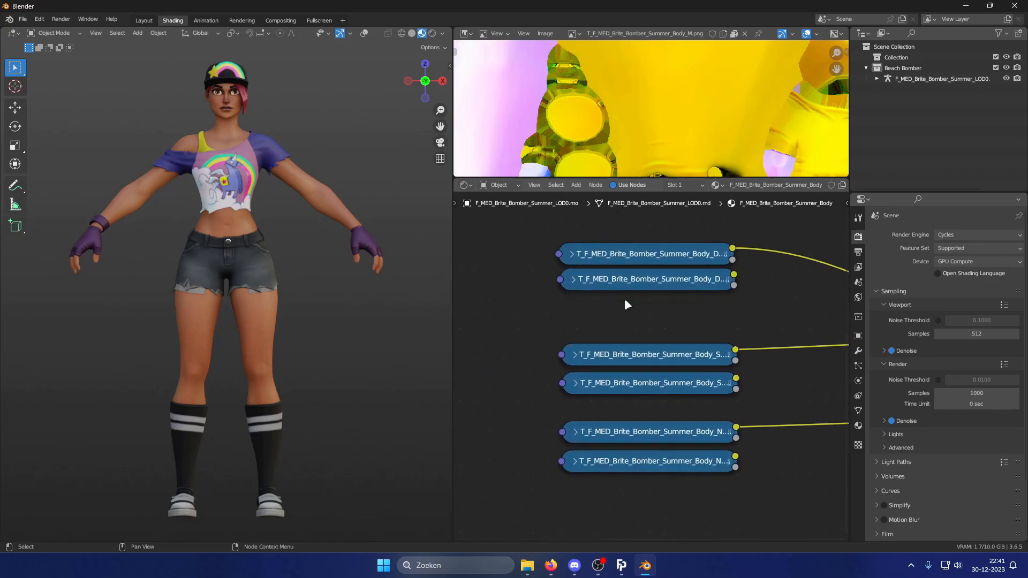
click(573, 281)
click(578, 335)
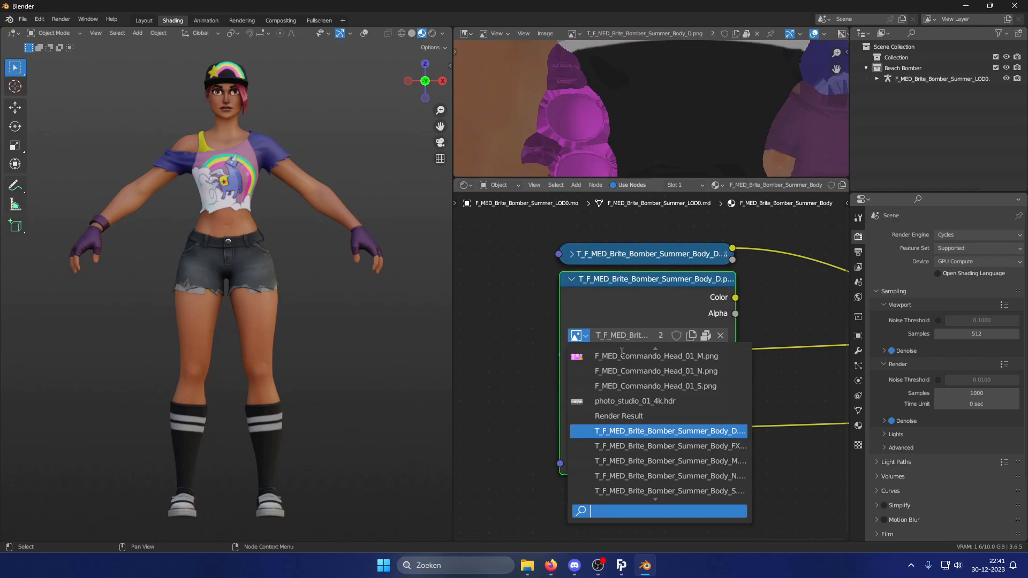
text(skater)
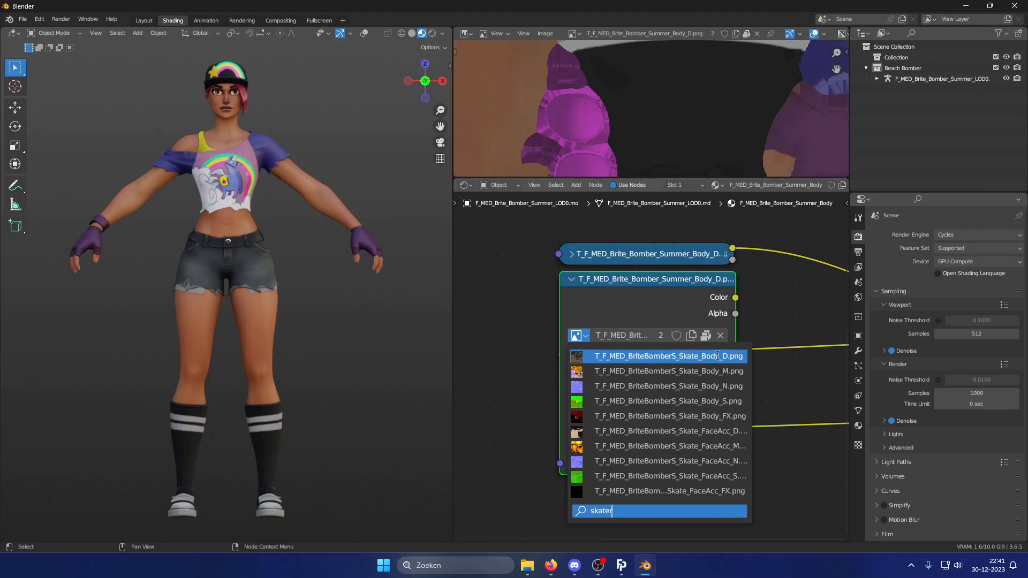
click(716, 356)
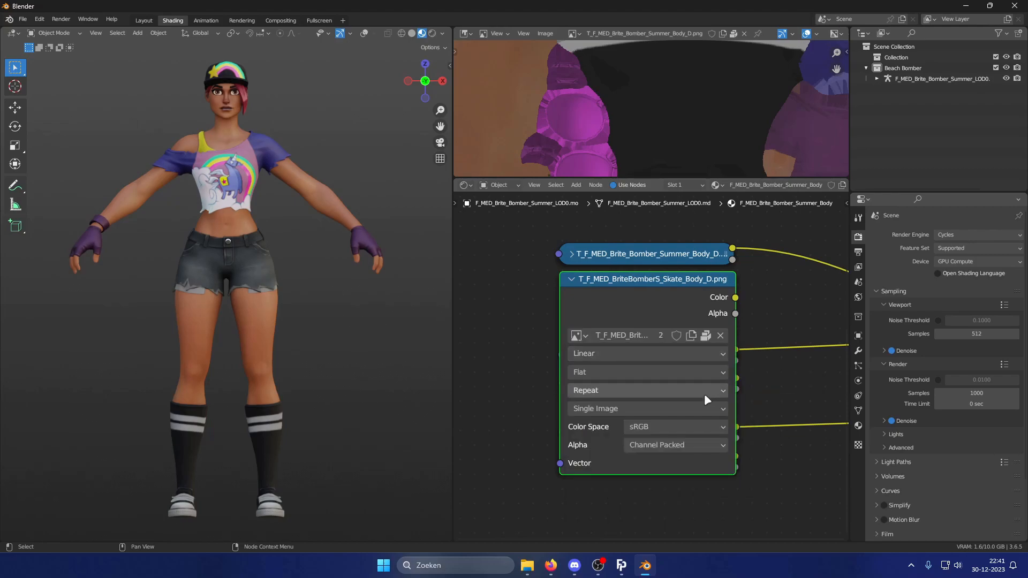
Assign the image T_F_MED_BriteBomberS_Skate_Body_S.png to the duplicated specular texture node.
click(572, 279)
click(579, 382)
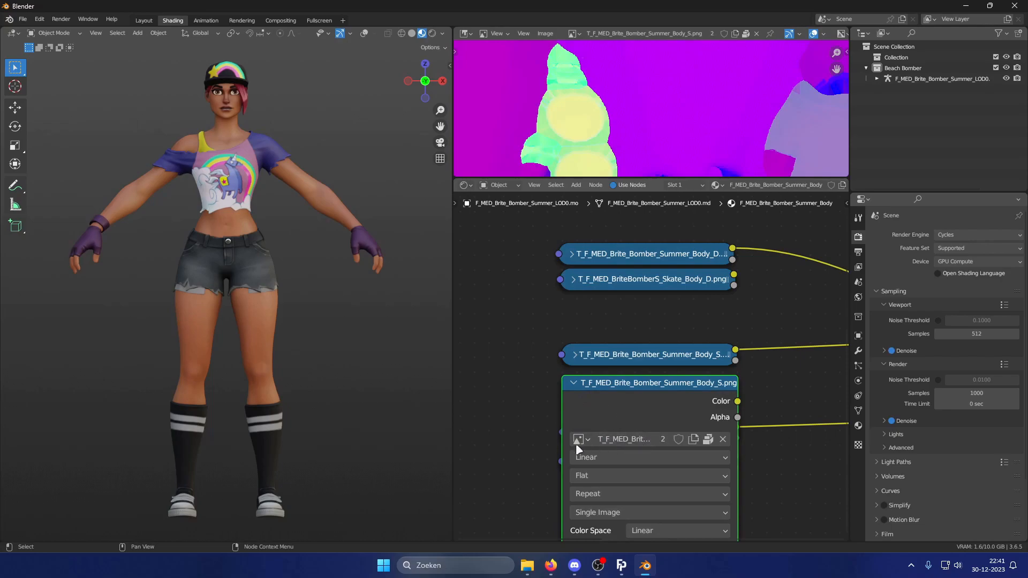
click(582, 440)
text(skate)
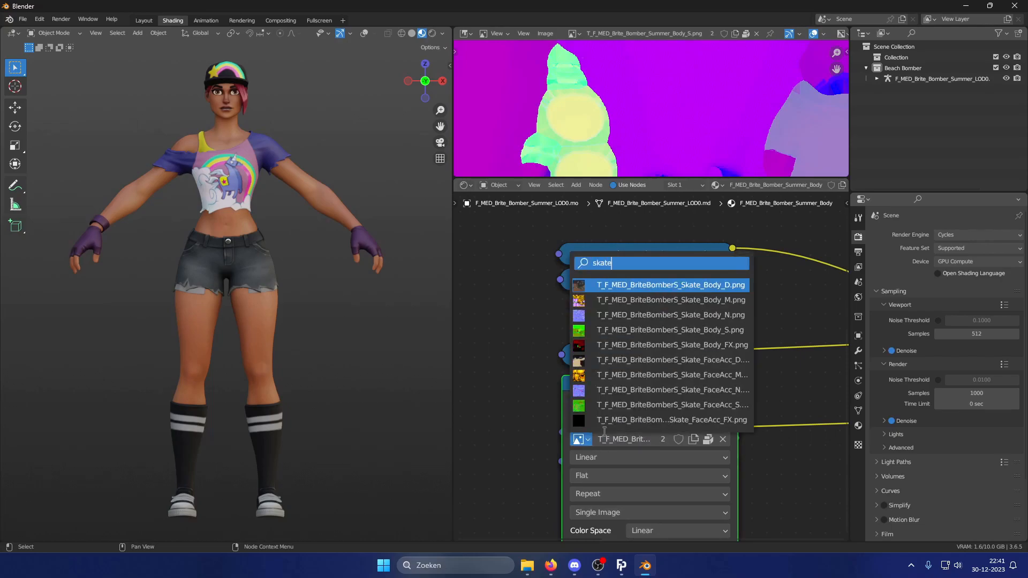
click(711, 331)
click(576, 379)
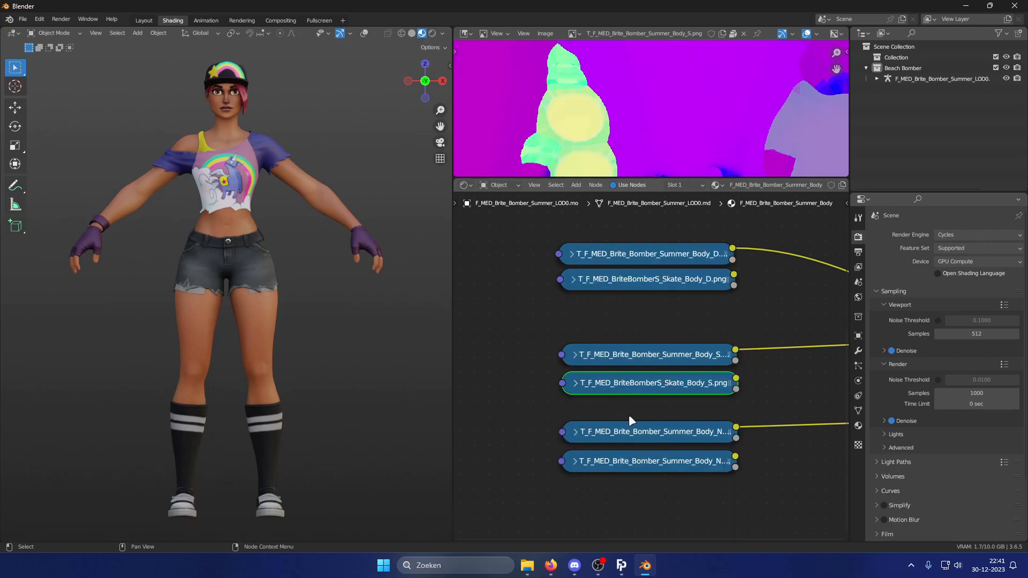
Assign the image T_F_MED_BriteBomberS_Skate_Body_N.png to the duplicated normal texture node.
middle_drag(625, 408, 587, 385)
click(563, 395)
click(565, 450)
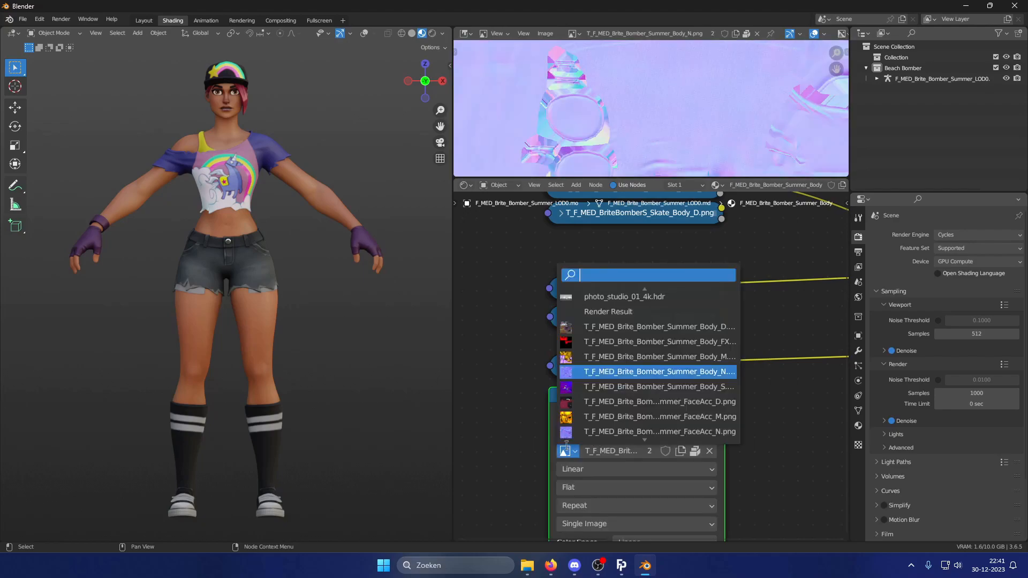
text(skate)
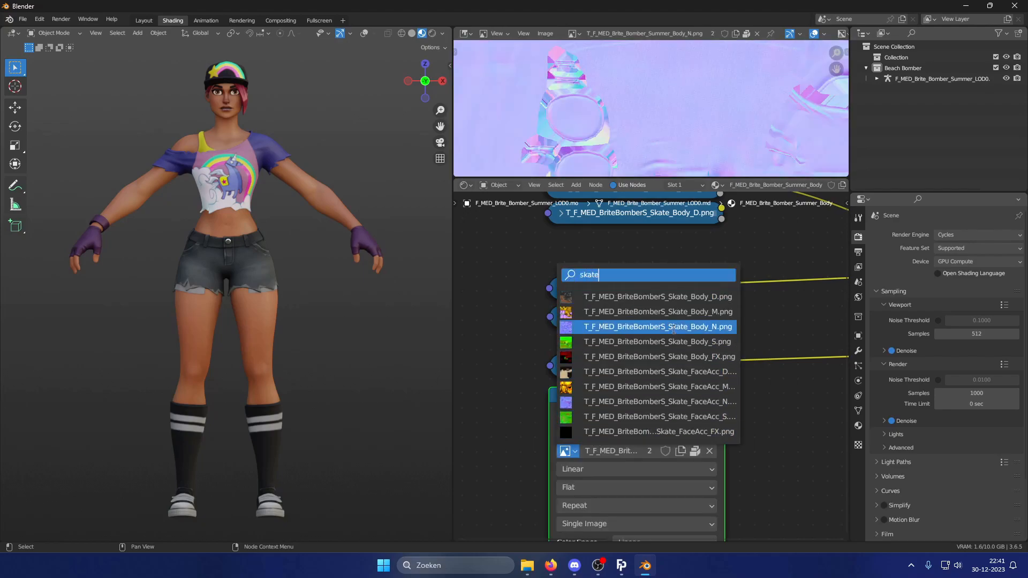
click(589, 327)
click(562, 395)
scroll(642, 380, down, 2)
middle_drag(666, 389, 612, 412)
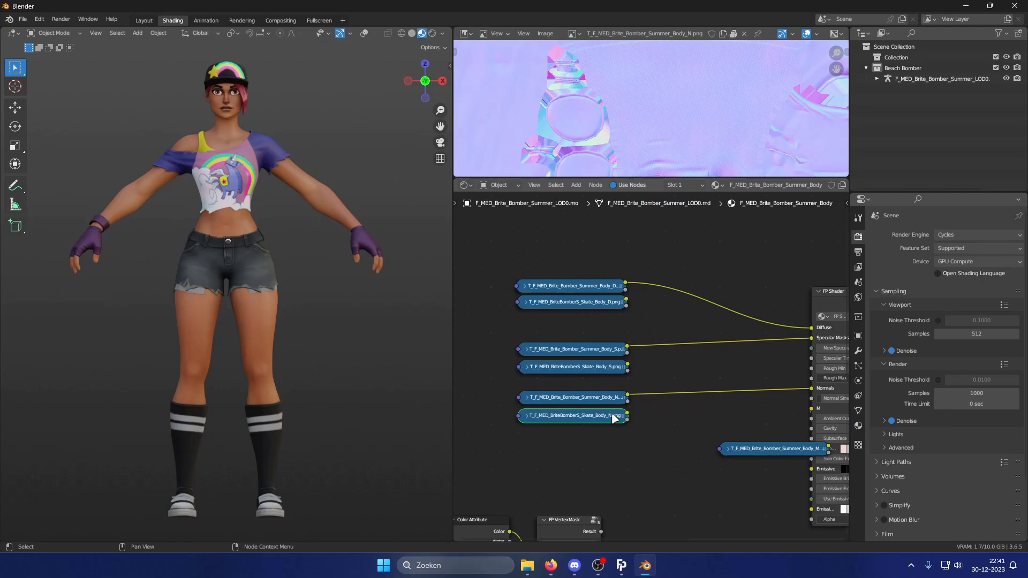
Insert a Mix Color node into the diffuse link and connect the skate diffuse texture to its B input.
click(576, 185)
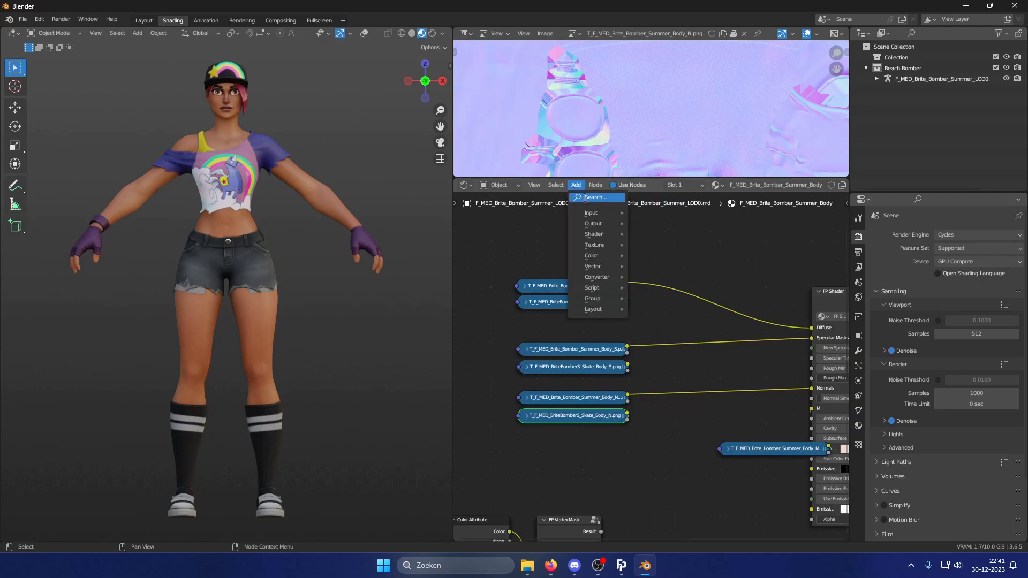
click(583, 195)
text(mix)
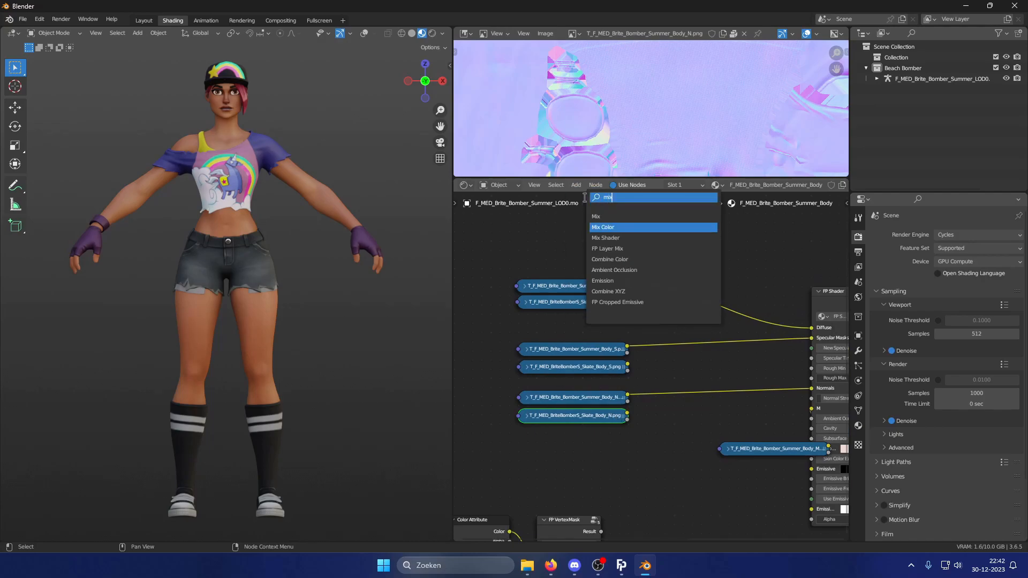
click(615, 216)
click(669, 225)
middle_drag(706, 314, 667, 341)
scroll(652, 361, up, 6)
drag(680, 290, 663, 301)
middle_drag(663, 301, 683, 330)
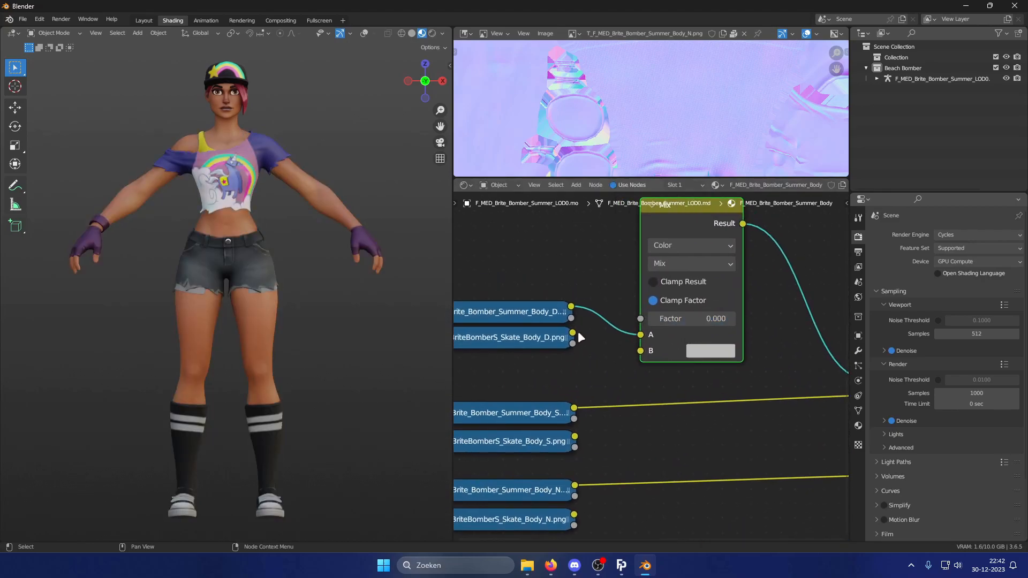
middle_drag(587, 336, 667, 360)
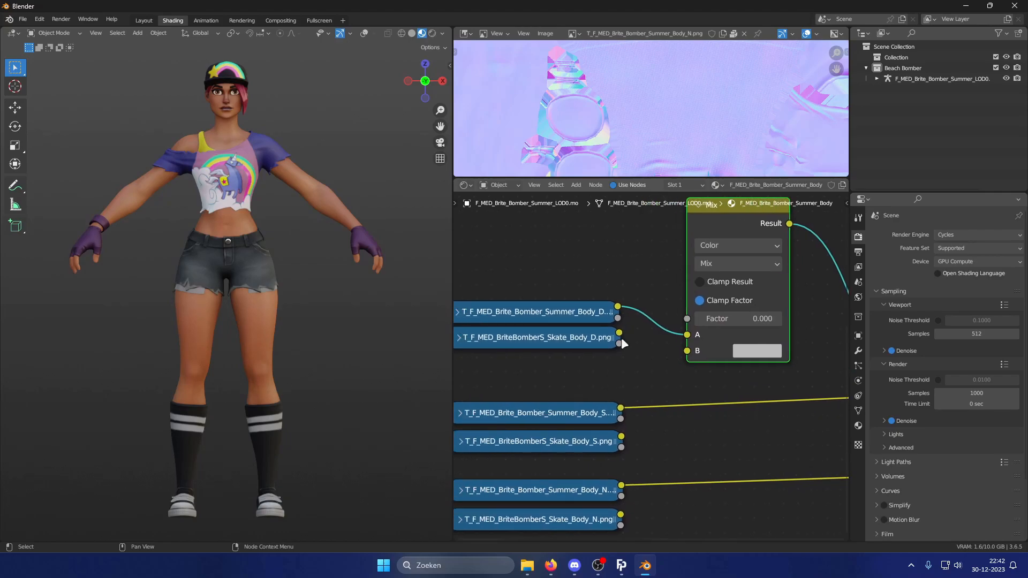
drag(620, 335, 687, 351)
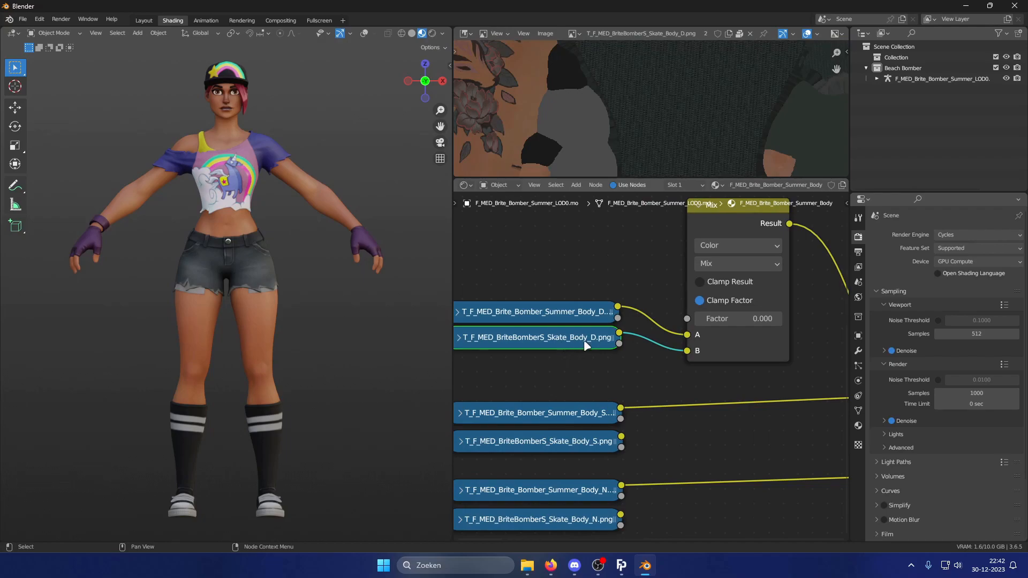
Duplicate the Mix node onto the specular link and connect the skate specular texture to its B input.
scroll(687, 348, down, 2)
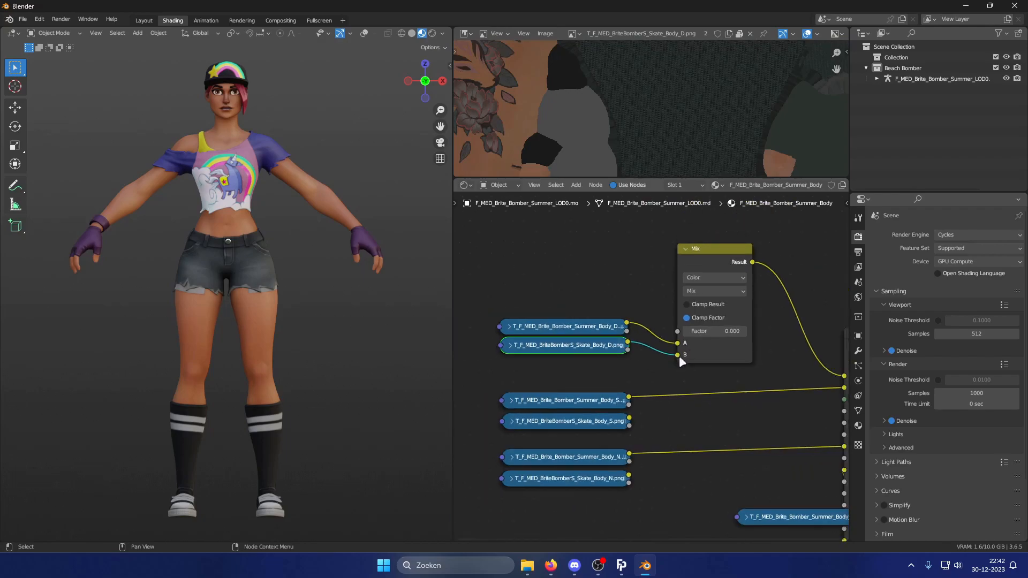
middle_drag(711, 373, 629, 318)
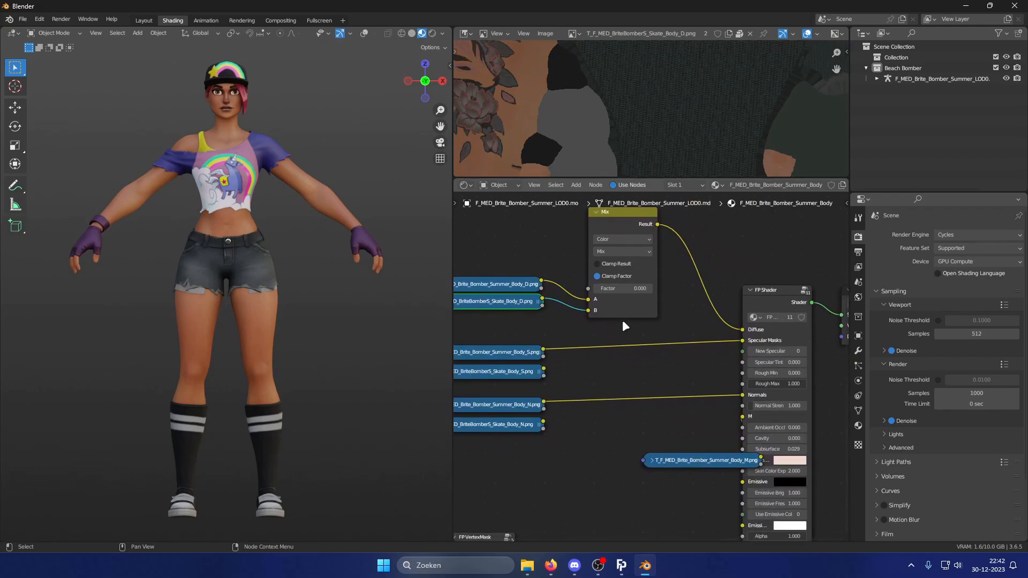
click(627, 220)
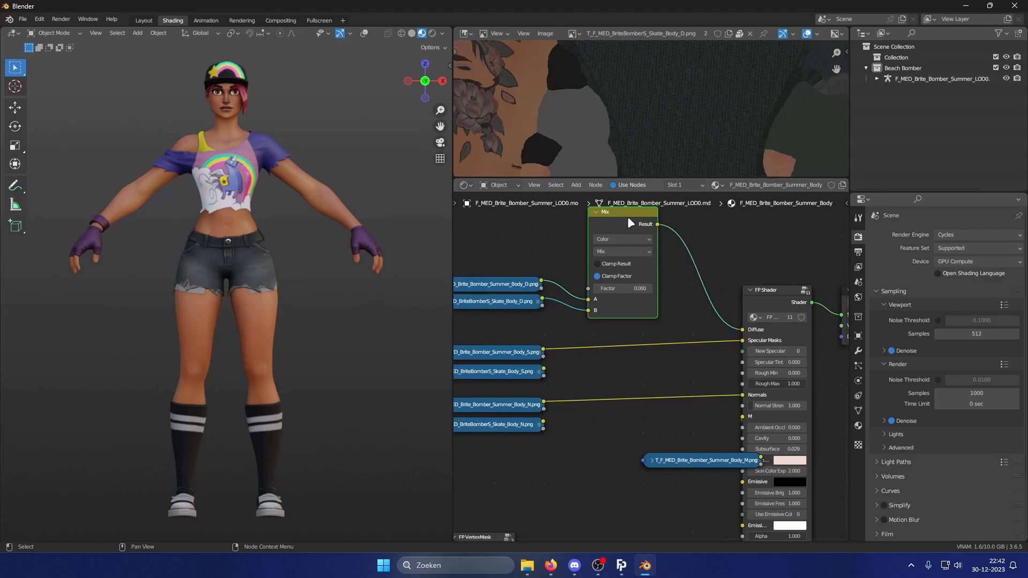
key(shift+d)
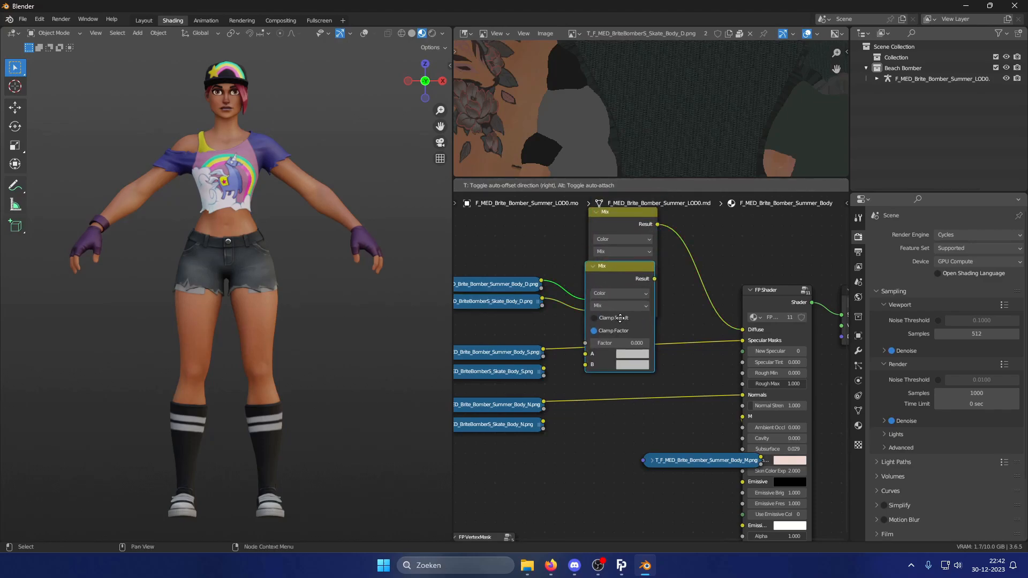
click(626, 341)
drag(543, 369, 590, 383)
click(628, 303)
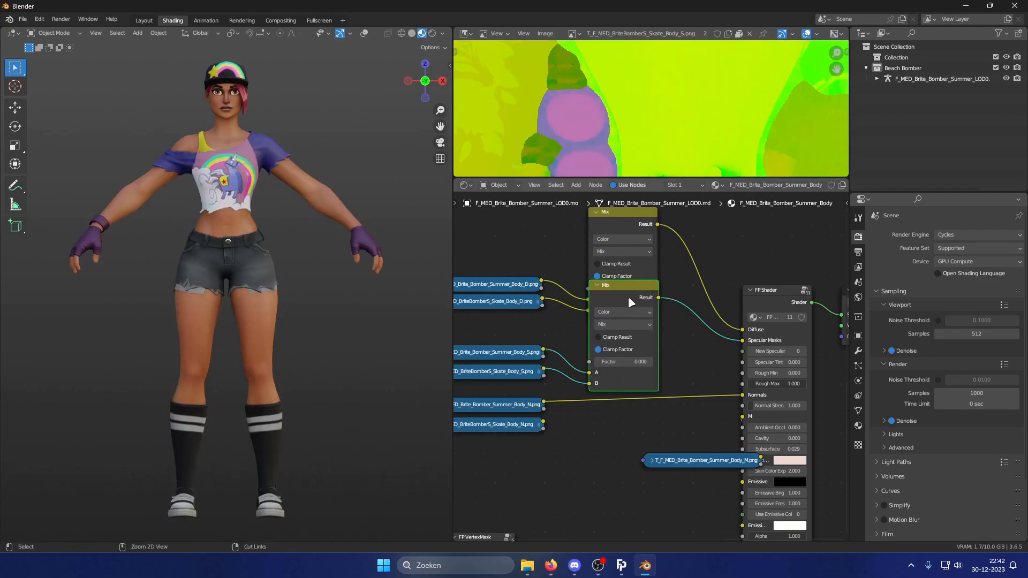
Duplicate the Mix node onto the normals link and connect the skate normal texture to its B input.
key(shift+d)
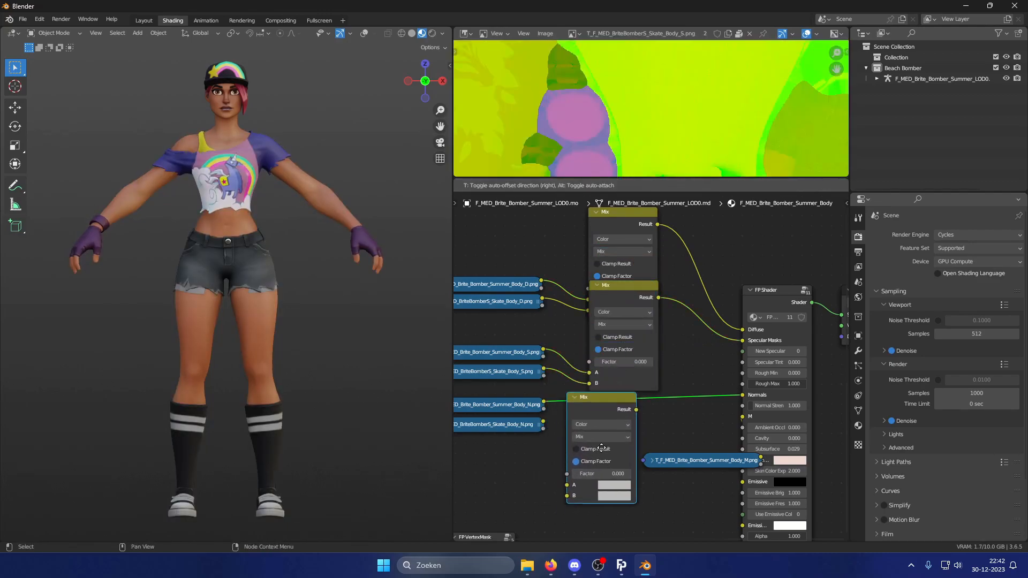
click(618, 446)
drag(542, 422, 584, 493)
key(Home)
middle_drag(576, 392, 757, 394)
Add a Value node and connect its output to the Factor inputs of all three Mix nodes.
scroll(676, 388, up, 4)
click(577, 185)
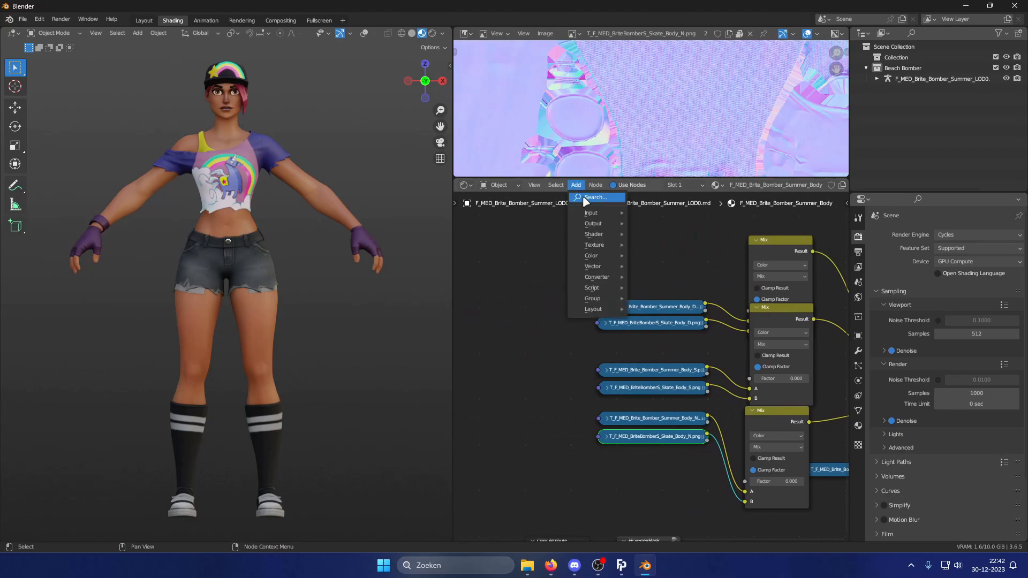
click(583, 196)
text(value)
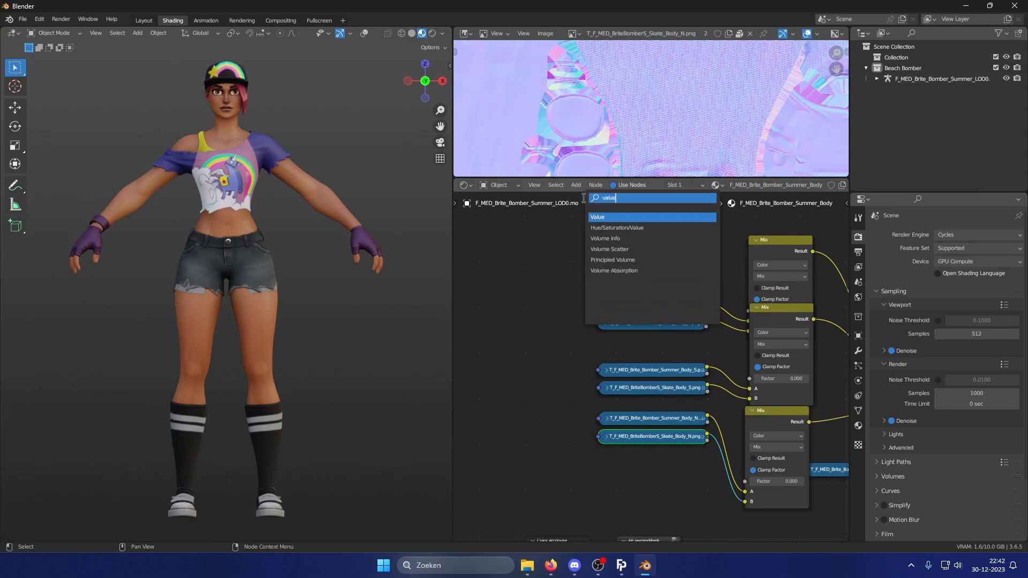
key(Return)
click(568, 265)
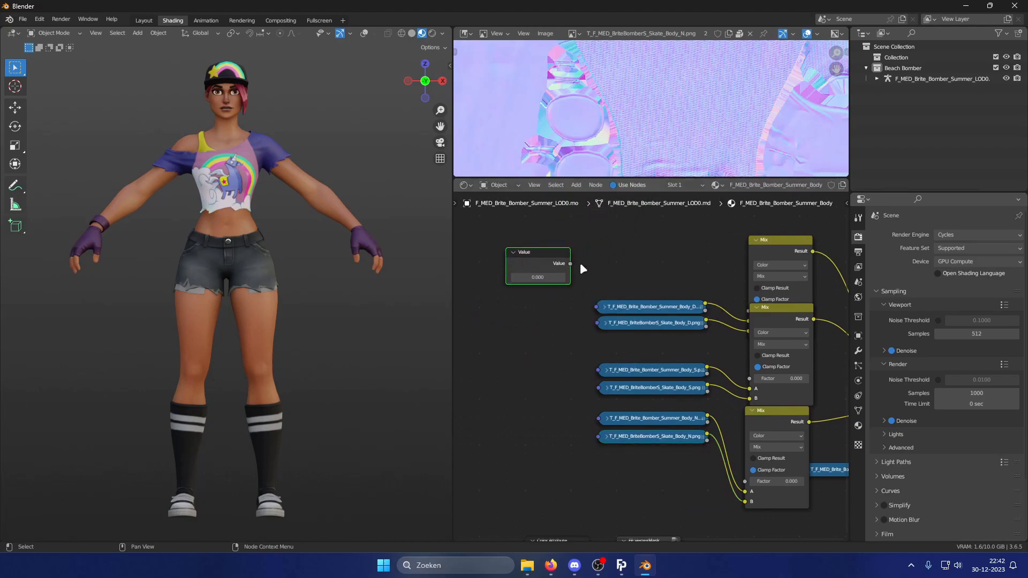
drag(568, 264, 749, 311)
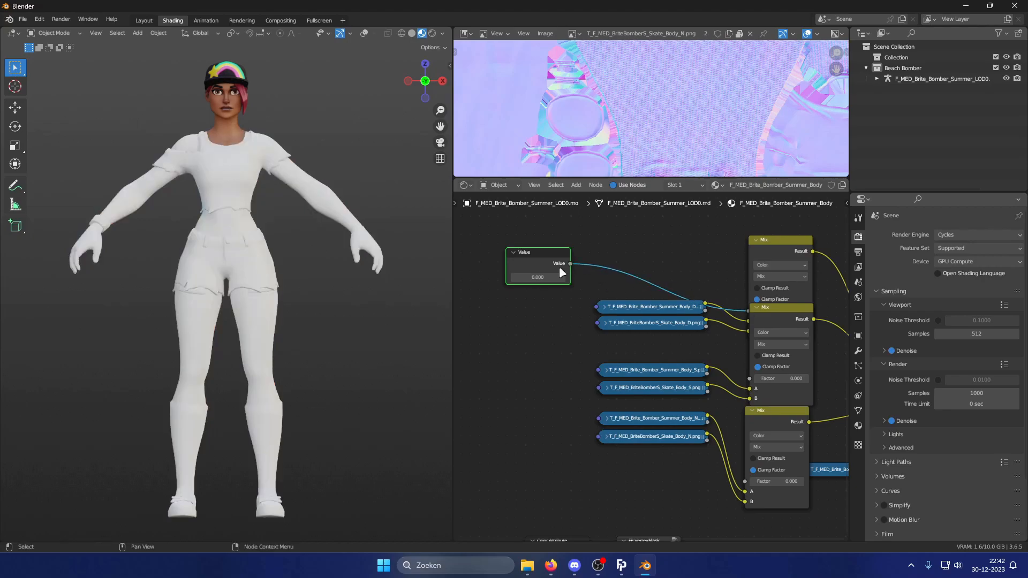
drag(570, 264, 749, 378)
drag(570, 263, 746, 480)
Add a driver to the Value node's value field.
middle_drag(515, 328, 624, 366)
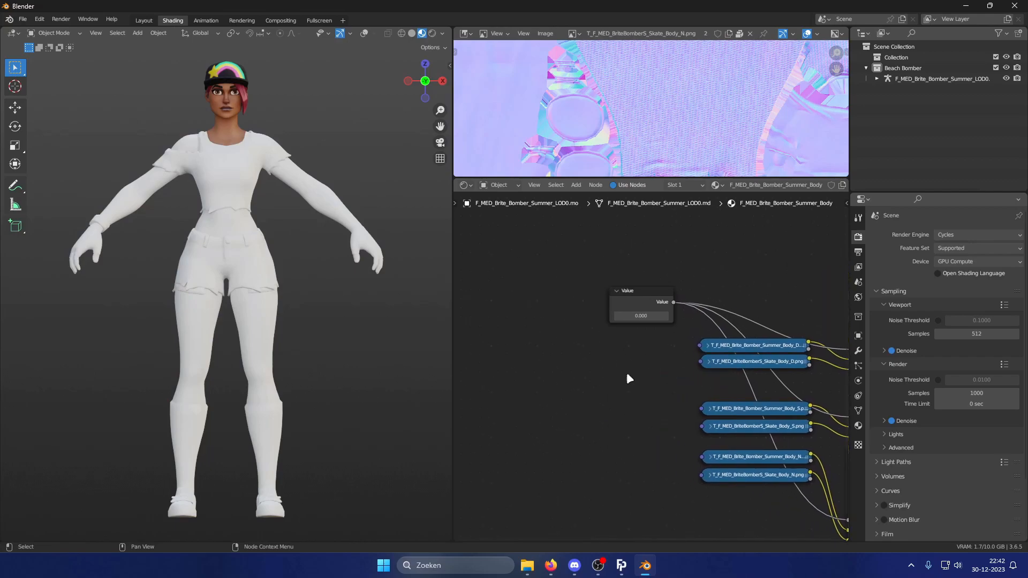
scroll(625, 365, up, 3)
middle_drag(631, 329, 638, 368)
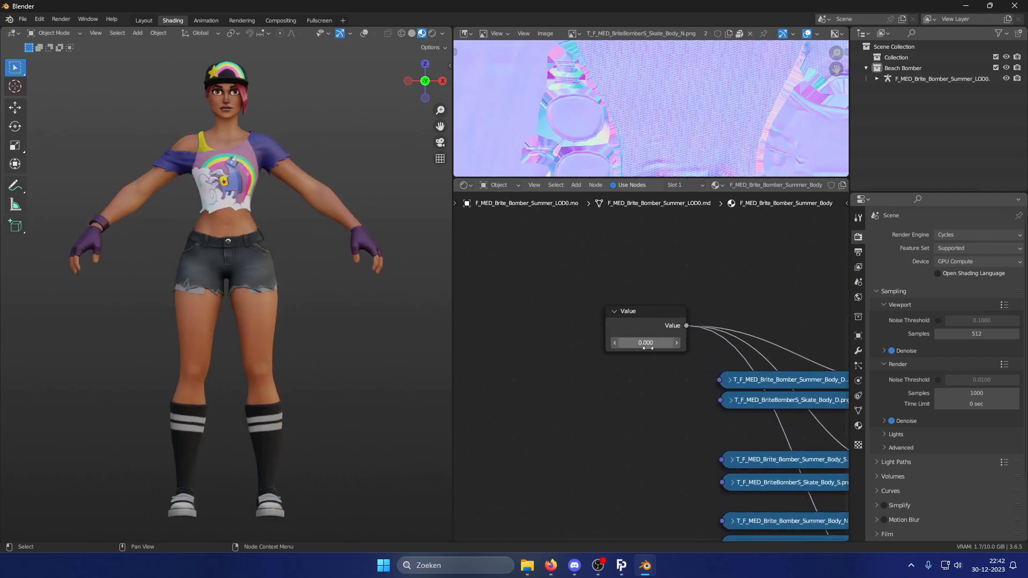
right_click(649, 344)
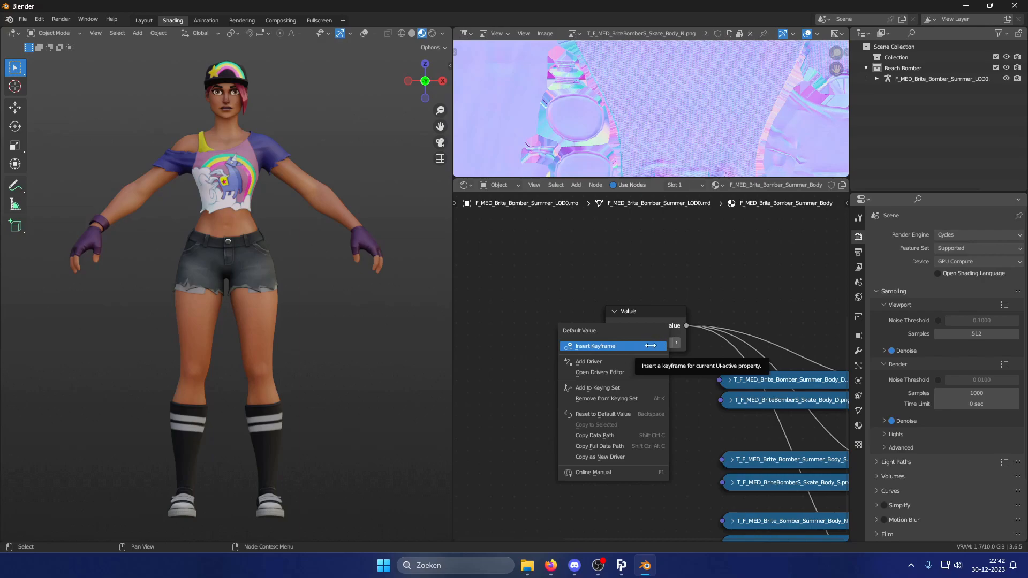
click(610, 361)
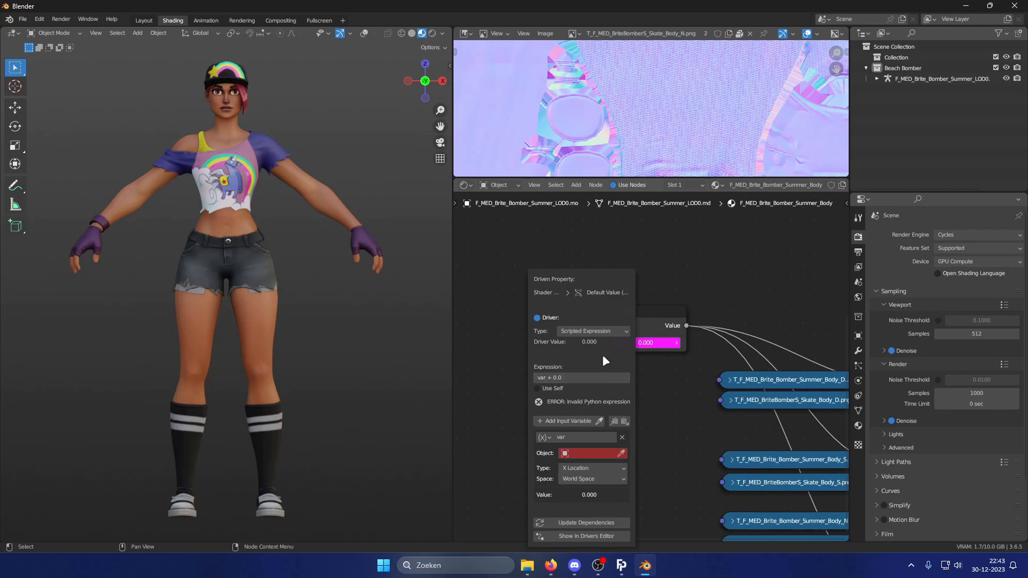
Set the driver variable to Single Property targeting the F_MED_Brite_Bomber_Summer_LOD0.ao armature object.
click(544, 437)
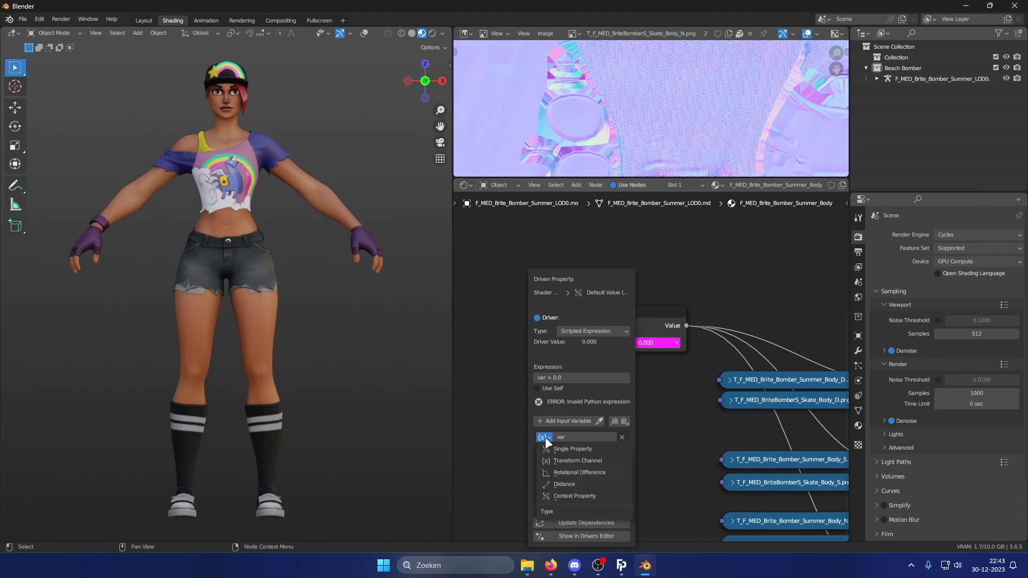
click(610, 450)
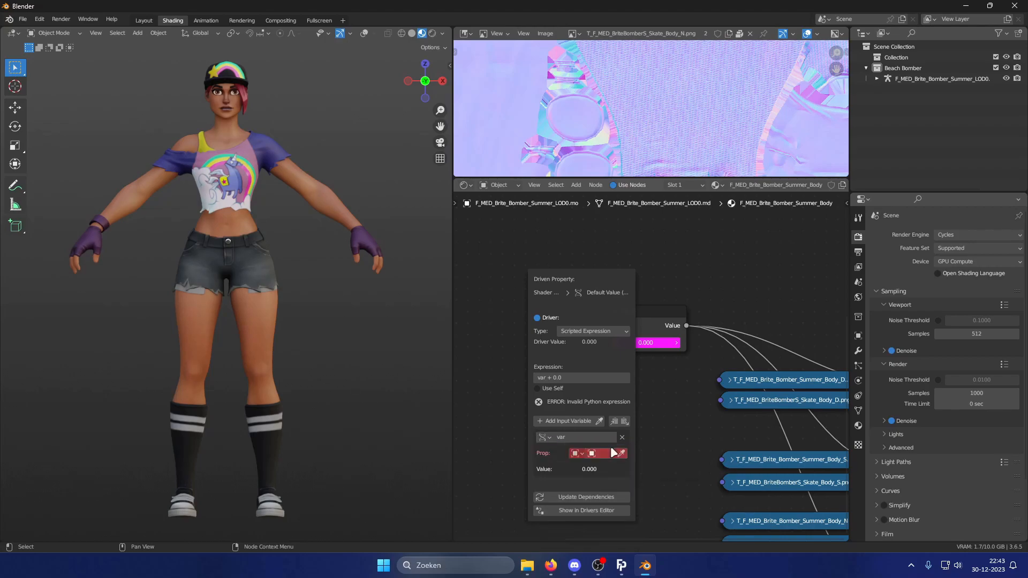
click(610, 453)
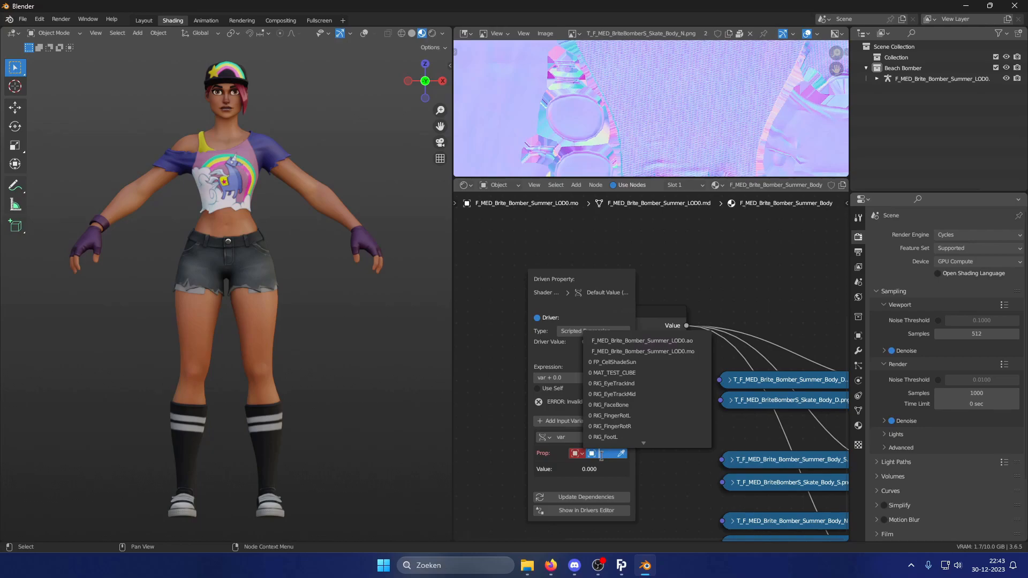
click(545, 439)
click(545, 439)
click(594, 450)
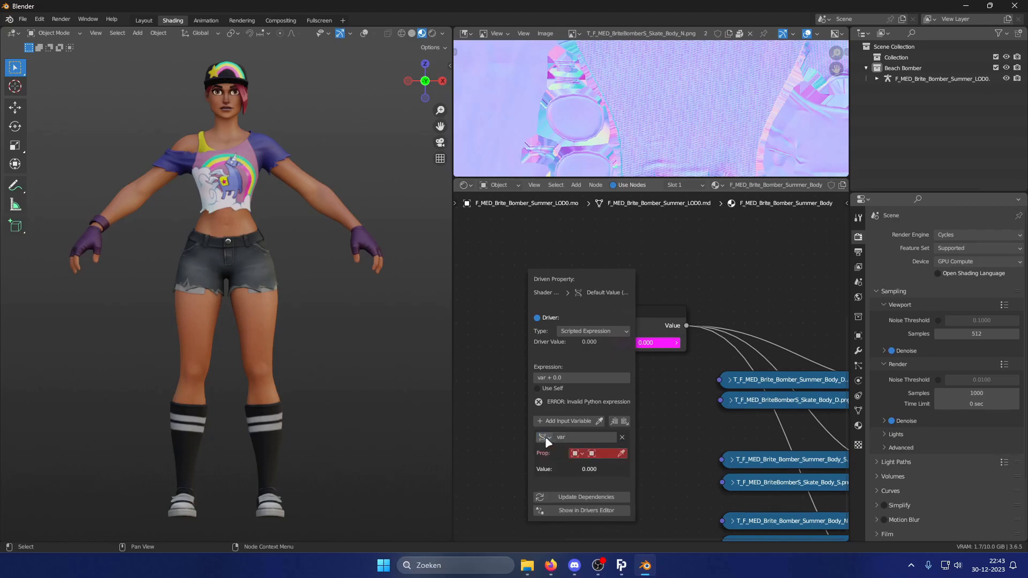
click(545, 438)
click(603, 452)
click(607, 454)
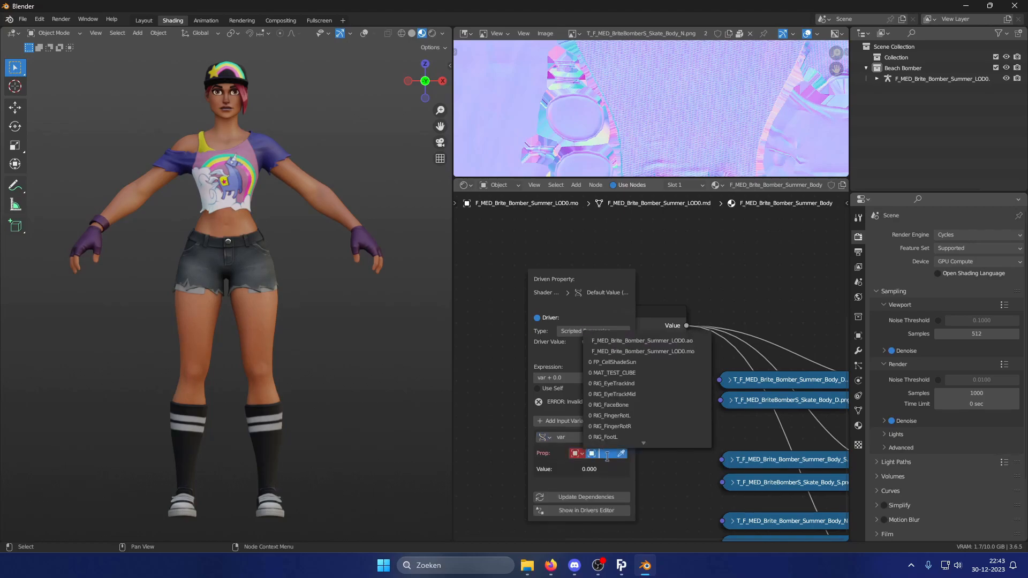
click(697, 342)
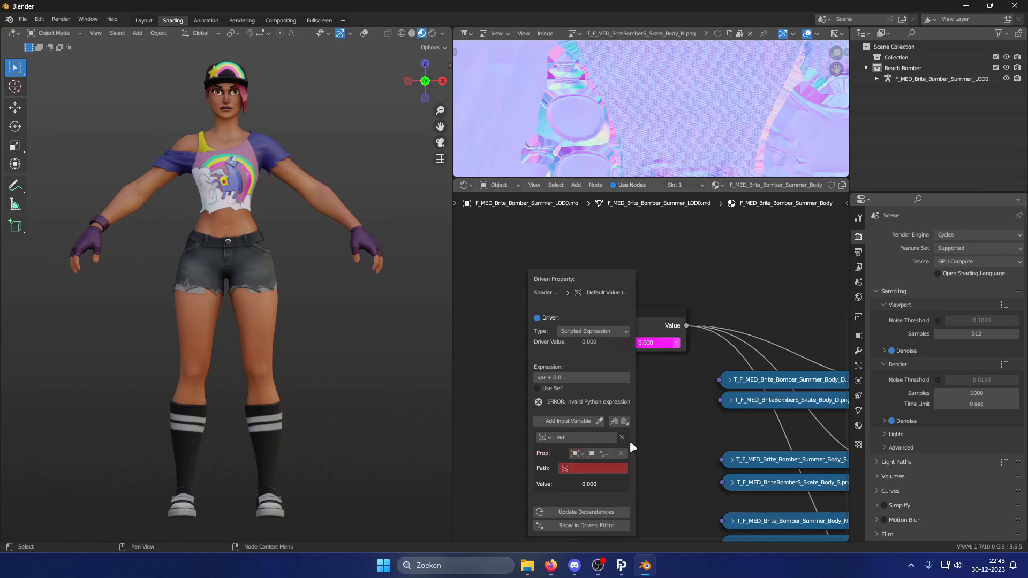
Paste the custom property path ["Style Switcher"] into the driver variable's path.
click(595, 468)
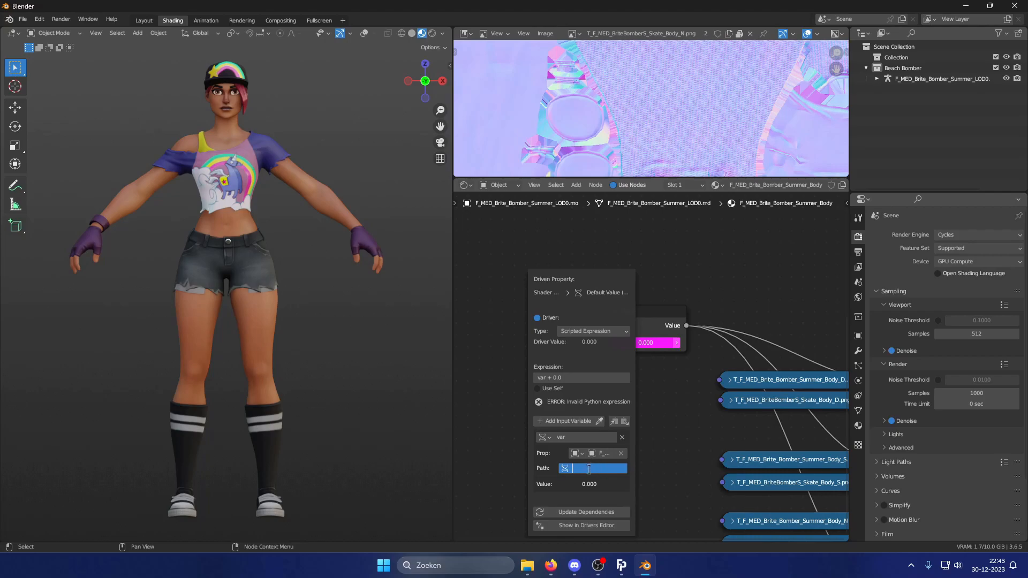
text(["Style Switcher"])
key(Return)
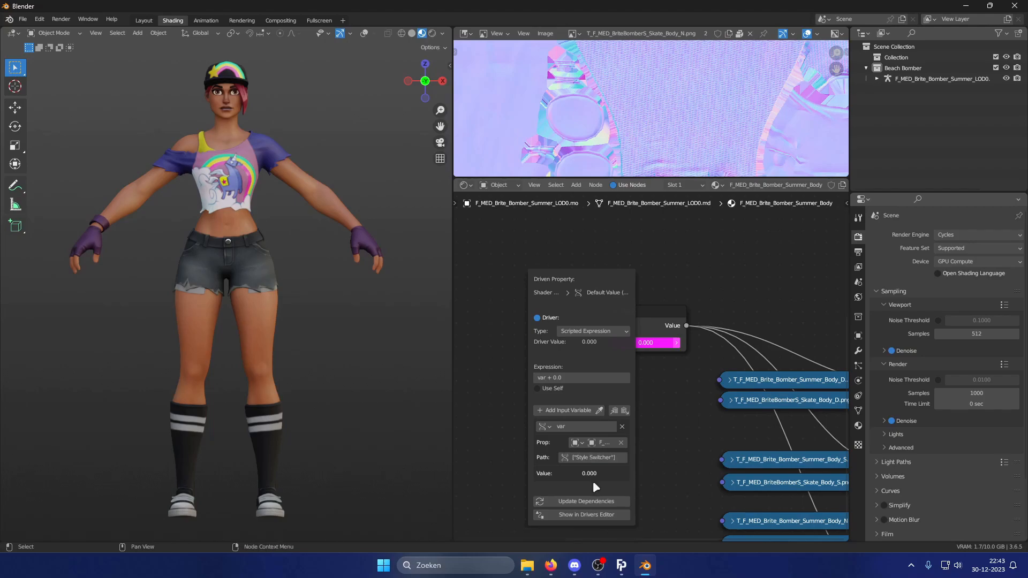
Set the driver expression to var.
click(573, 377)
key(BackSpace)
text(var)
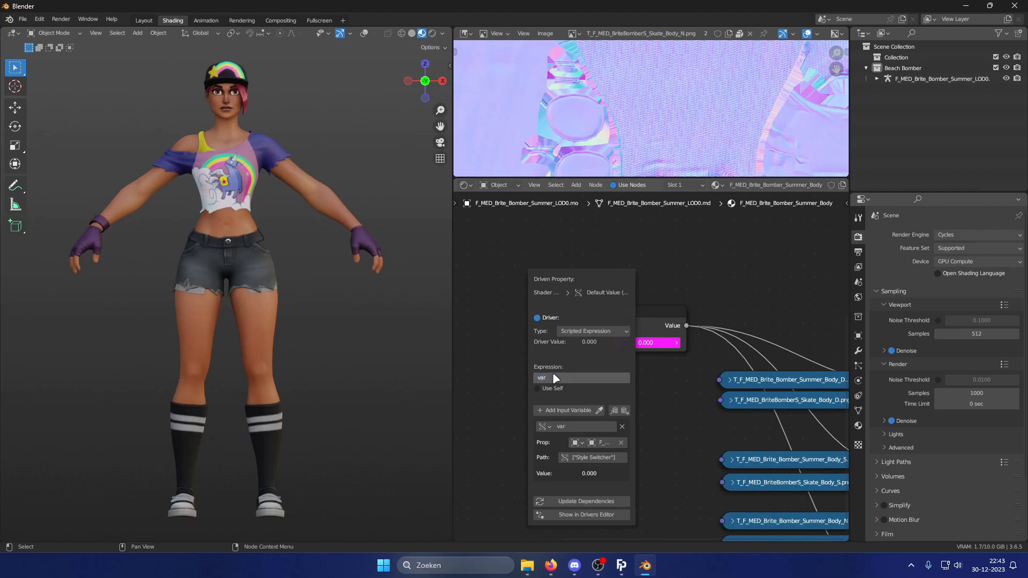
key(Return)
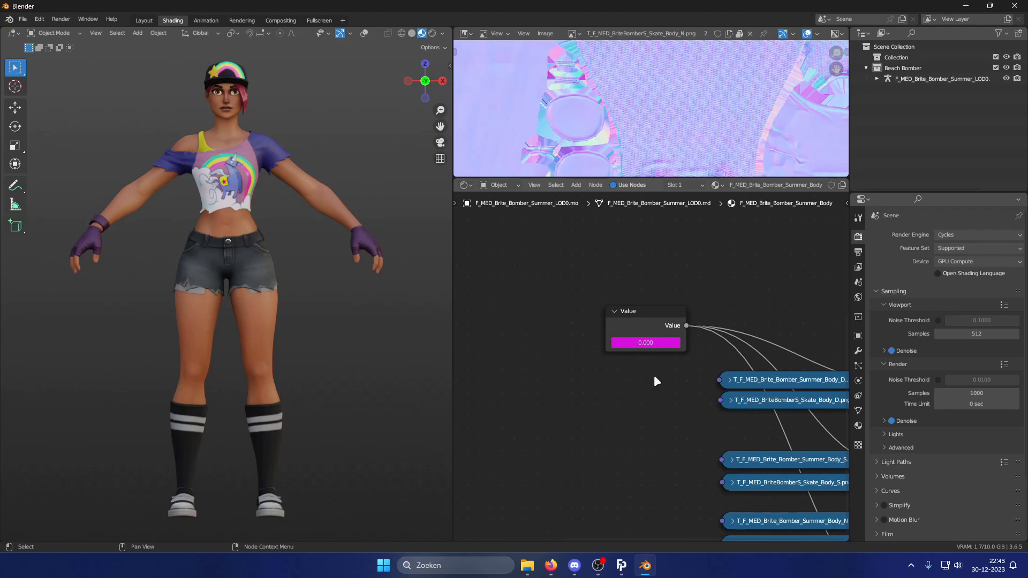
Set the armature's Style Switcher custom property to 1 to test the switch, then reselect the body mesh.
scroll(651, 379, down, 3)
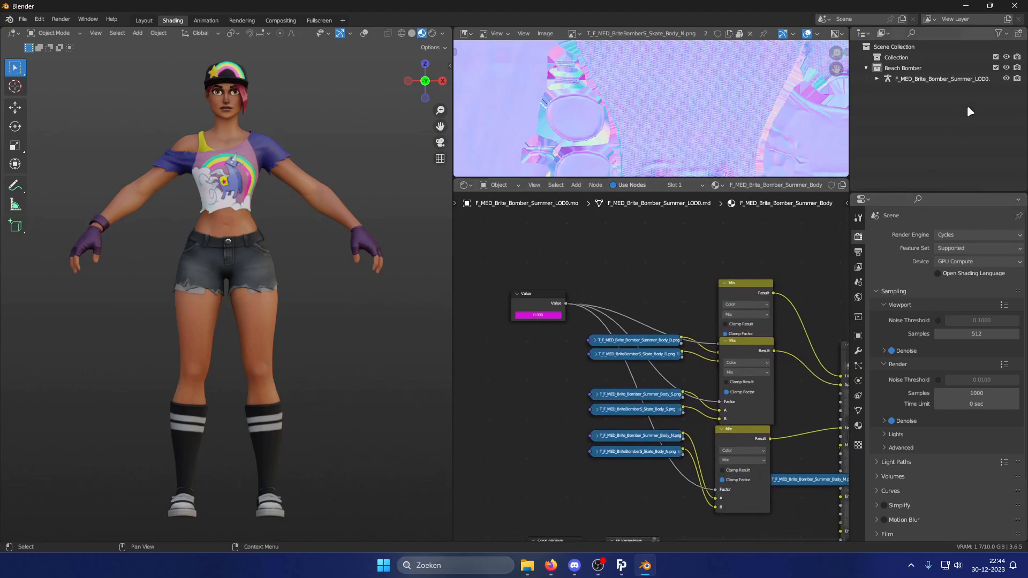
click(937, 78)
click(858, 335)
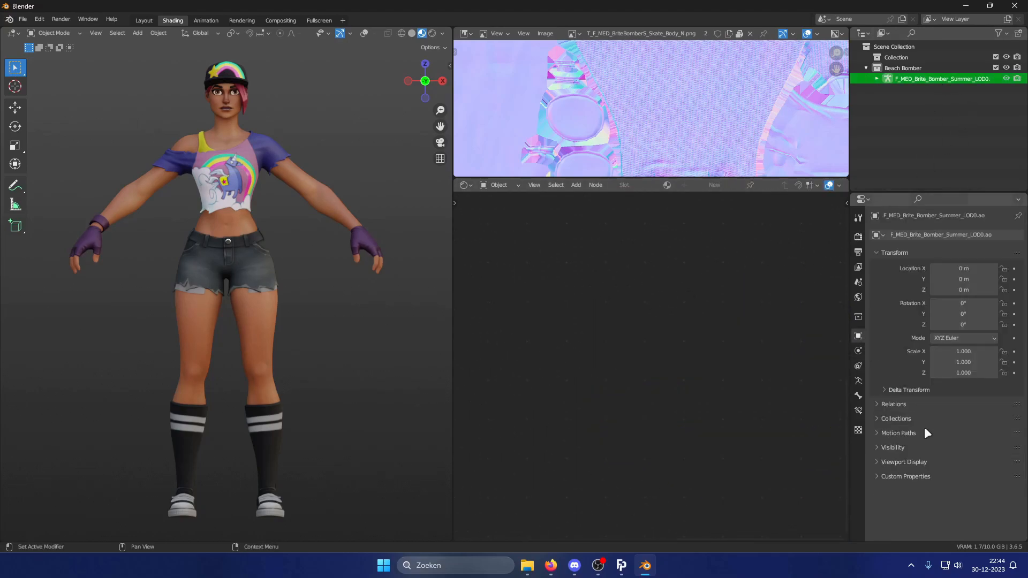
click(906, 477)
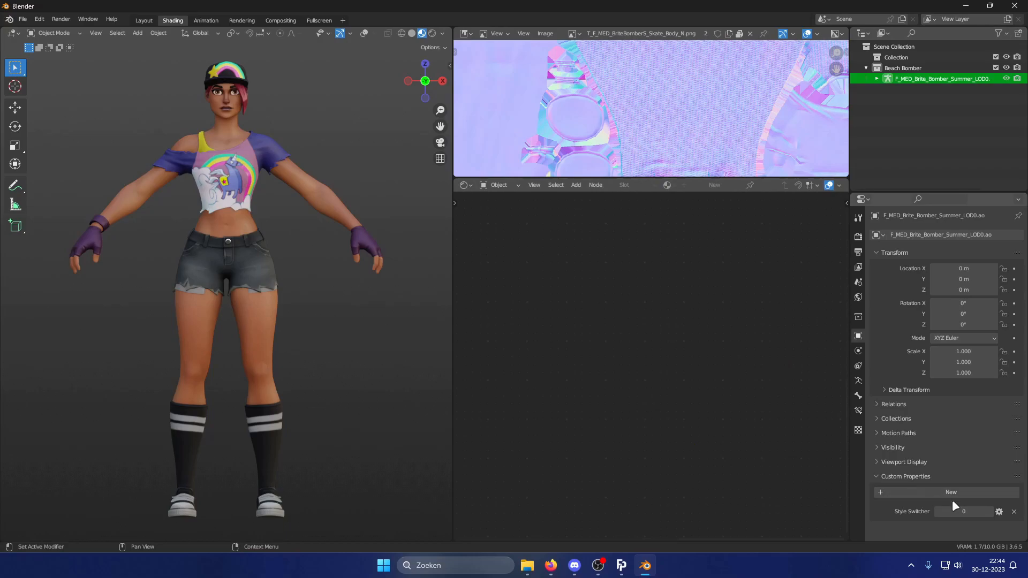
click(990, 512)
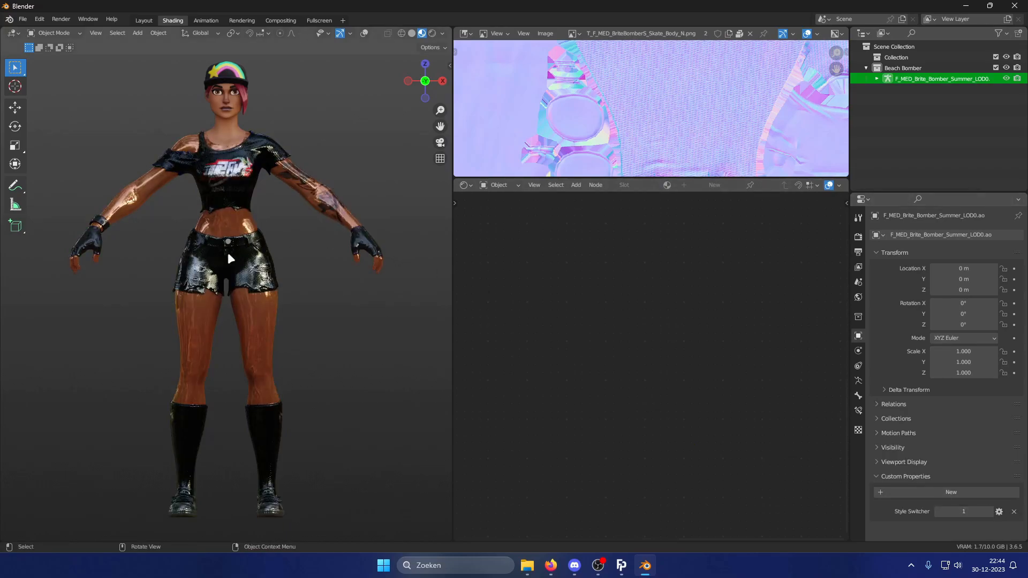
click(939, 513)
click(990, 512)
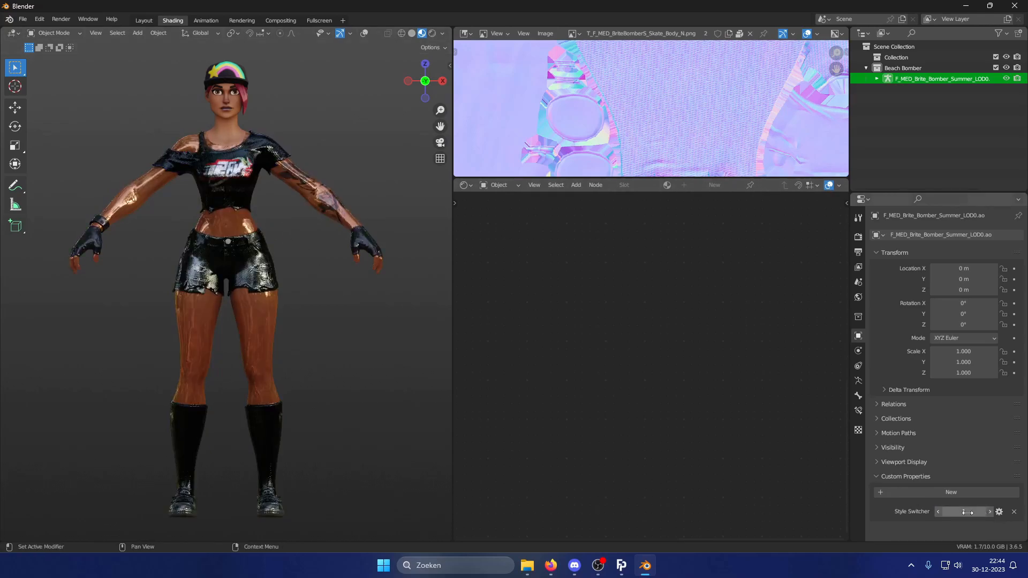
click(226, 252)
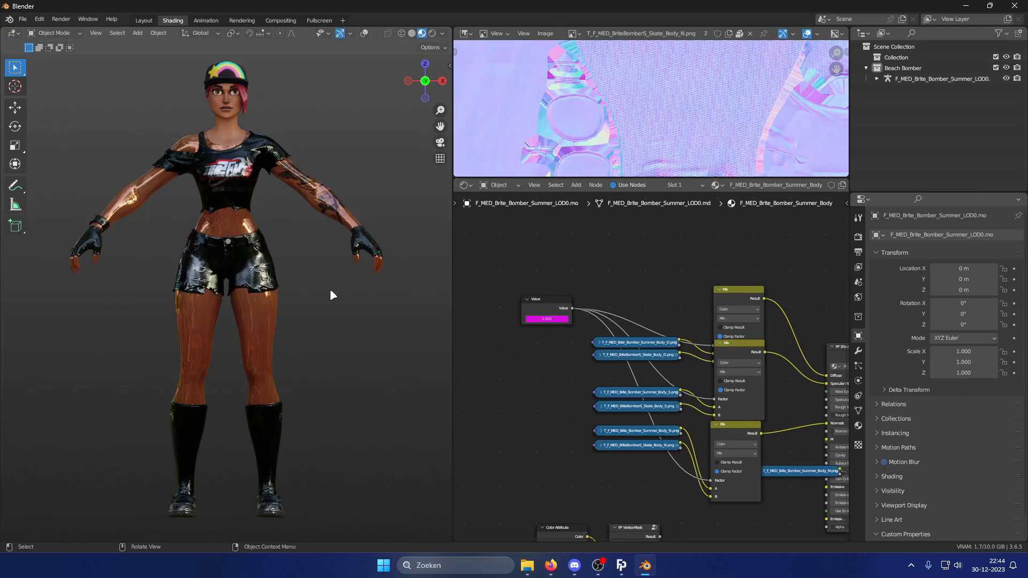
middle_drag(700, 328, 578, 301)
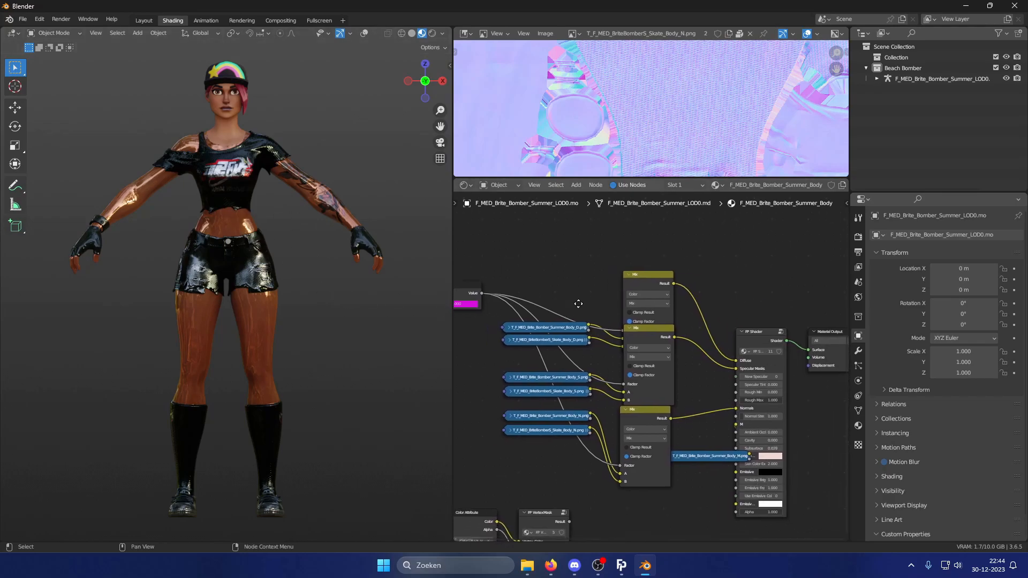
Preview the specular texture nodes and connect the Value node's output to the shader's Nice Specular input.
click(584, 378)
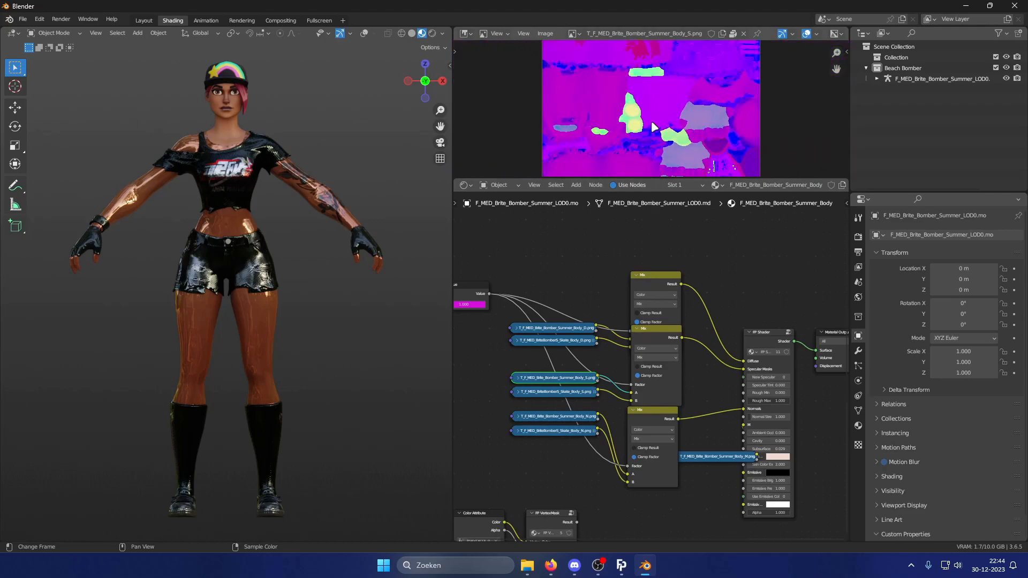
click(566, 393)
click(576, 378)
click(572, 393)
click(561, 379)
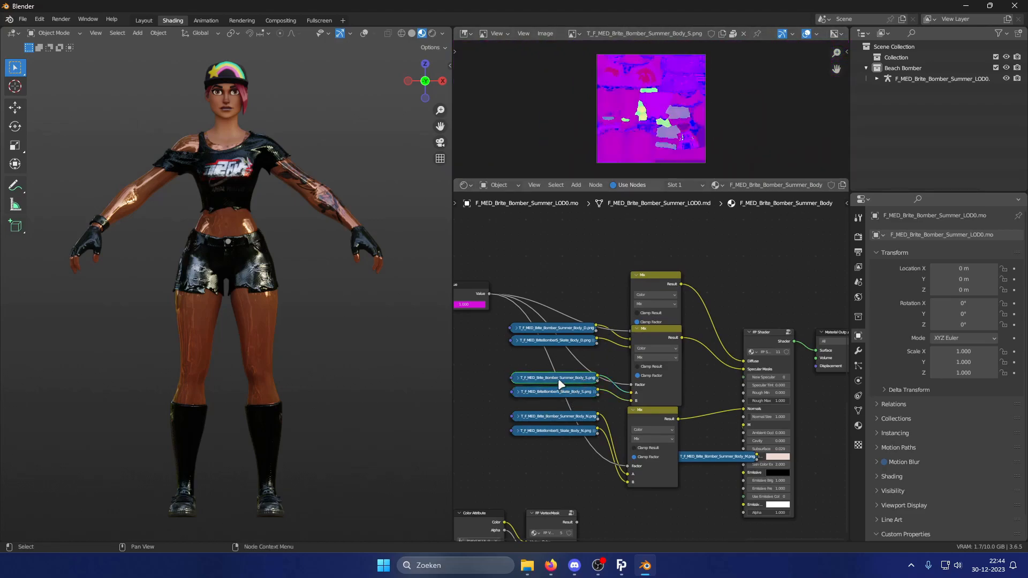
mouse_move(488, 293)
mouse_down()
mouse_move(492, 266)
mouse_move(640, 391)
mouse_move(702, 416)
mouse_move(770, 403)
mouse_move(724, 403)
mouse_move(721, 394)
mouse_move(743, 377)
mouse_up()
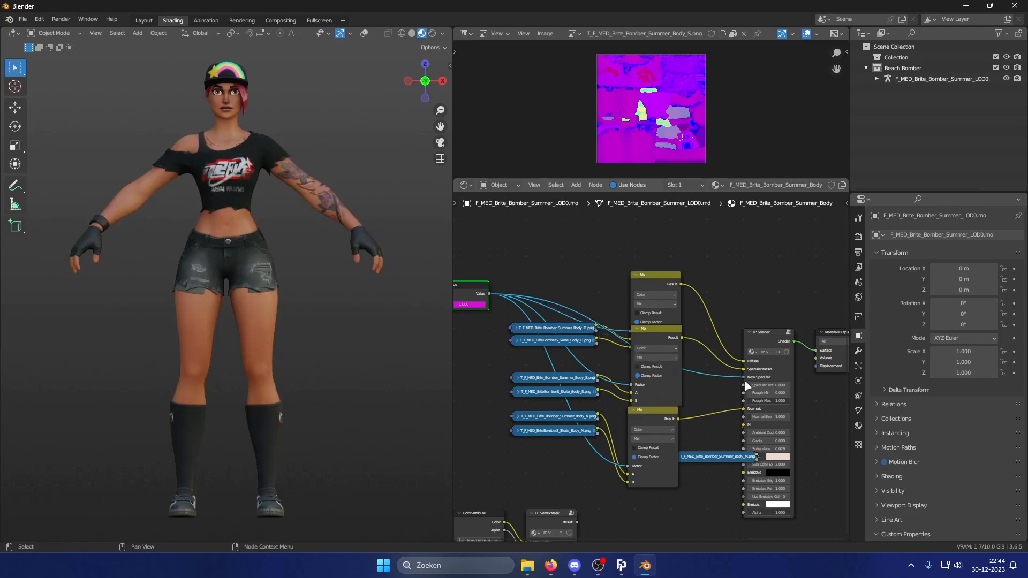
Set the armature's Style Switcher property back to 0, then reposition the body material's normal map texture node.
click(912, 78)
drag(958, 509, 946, 509)
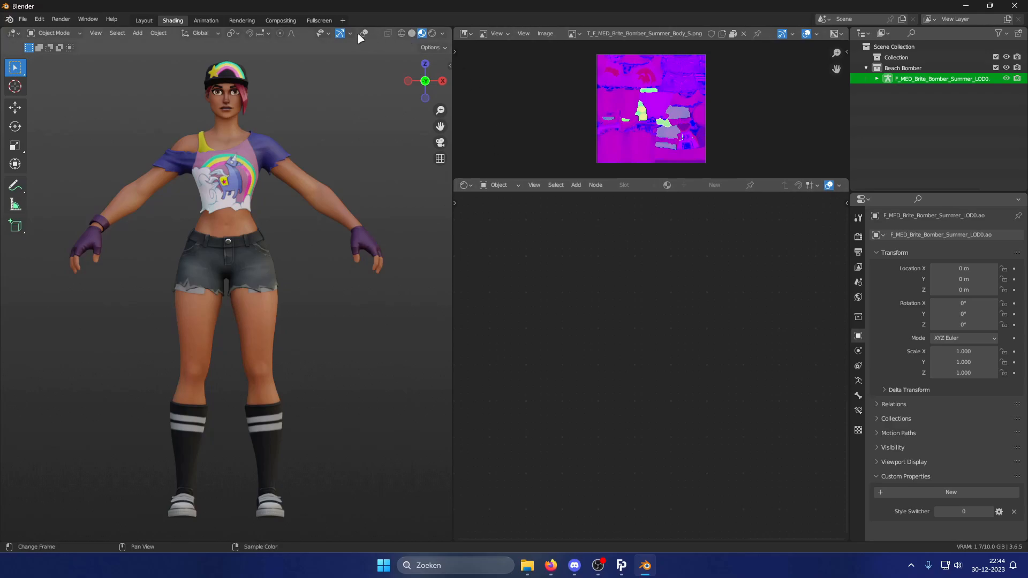
click(279, 172)
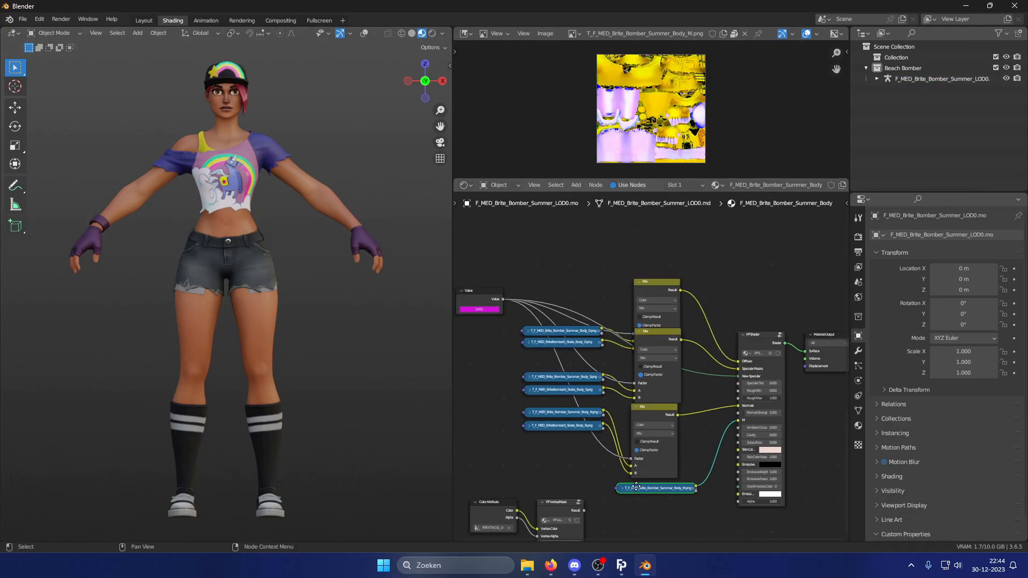
middle_drag(632, 487, 665, 473)
scroll(632, 381, up, 1)
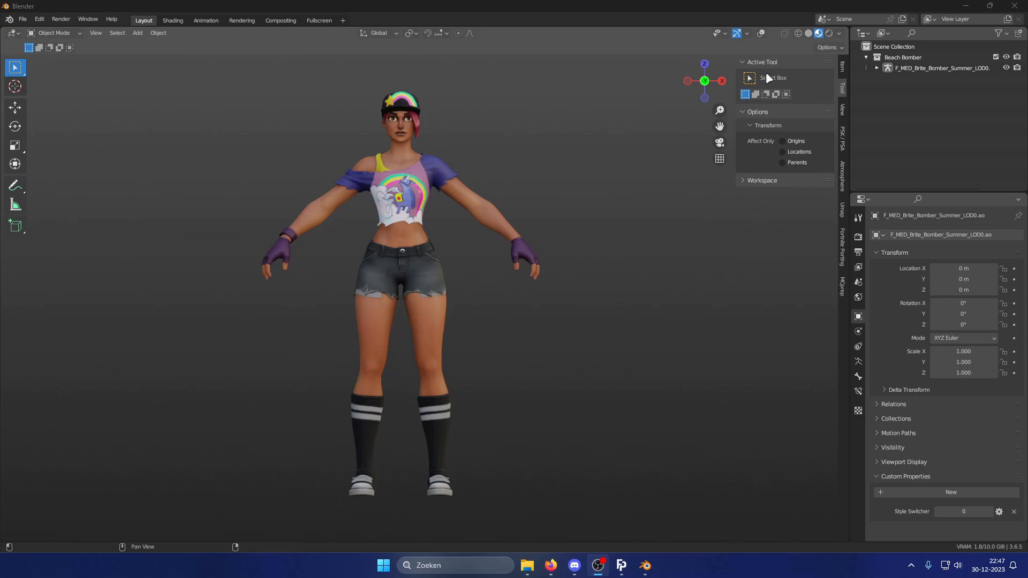
Enable X-ray in front view and add a Monkey mesh to the scene.
click(761, 33)
key(KP_1)
middle_drag(533, 253, 568, 279)
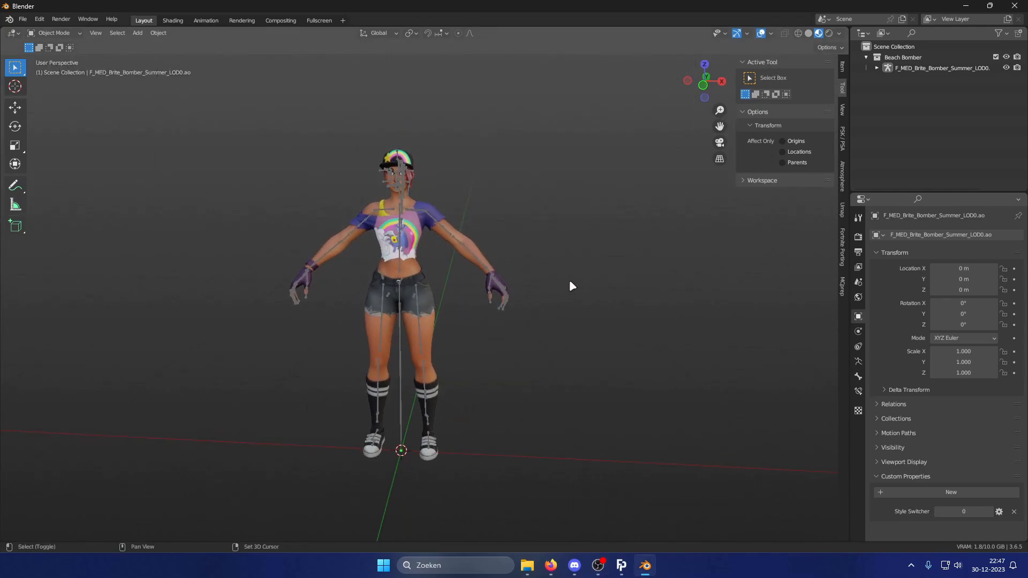
key(shift+a)
mouse_move(570, 280)
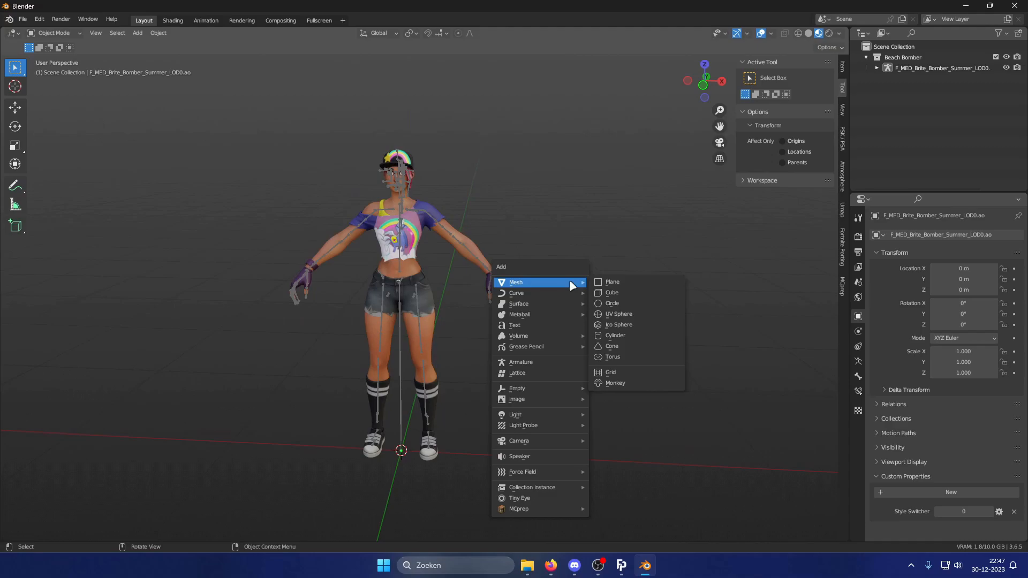
click(625, 382)
Move the monkey beside the character along X and scale it down to about 0.3.
scroll(521, 341, down, 5)
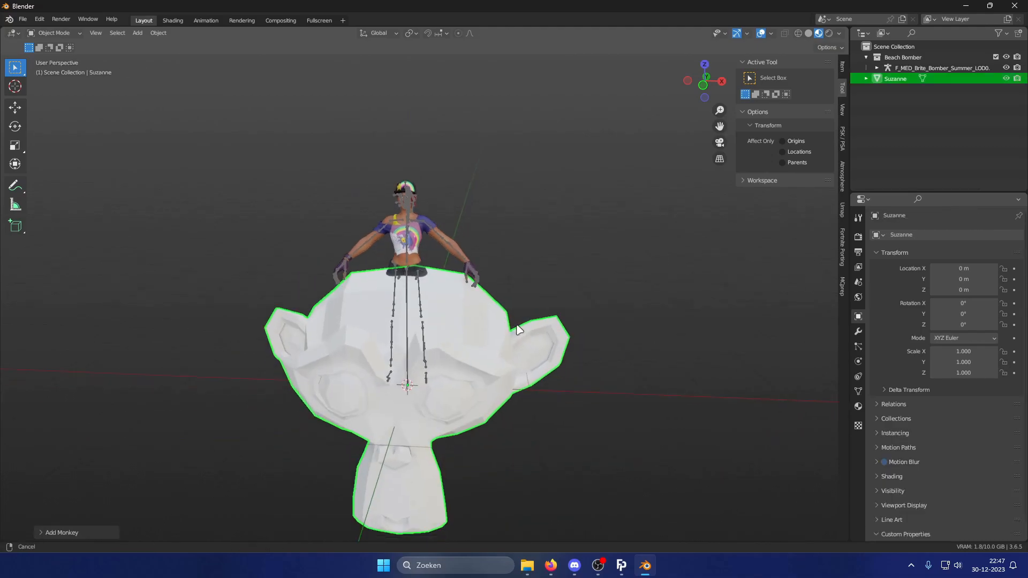
key(g)
key(x)
click(703, 297)
key(s)
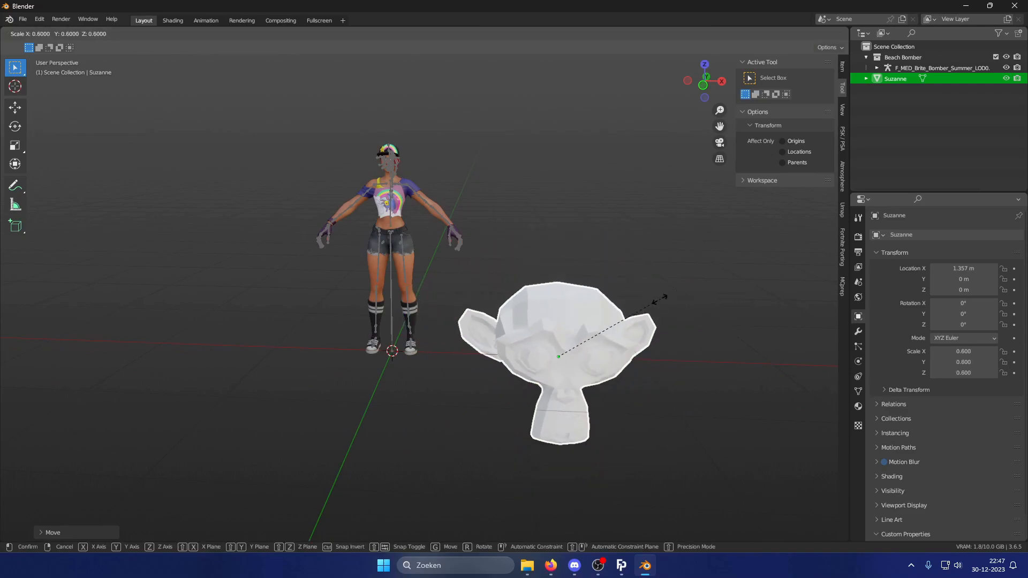
click(600, 336)
key(g)
click(481, 273)
key(KP_1)
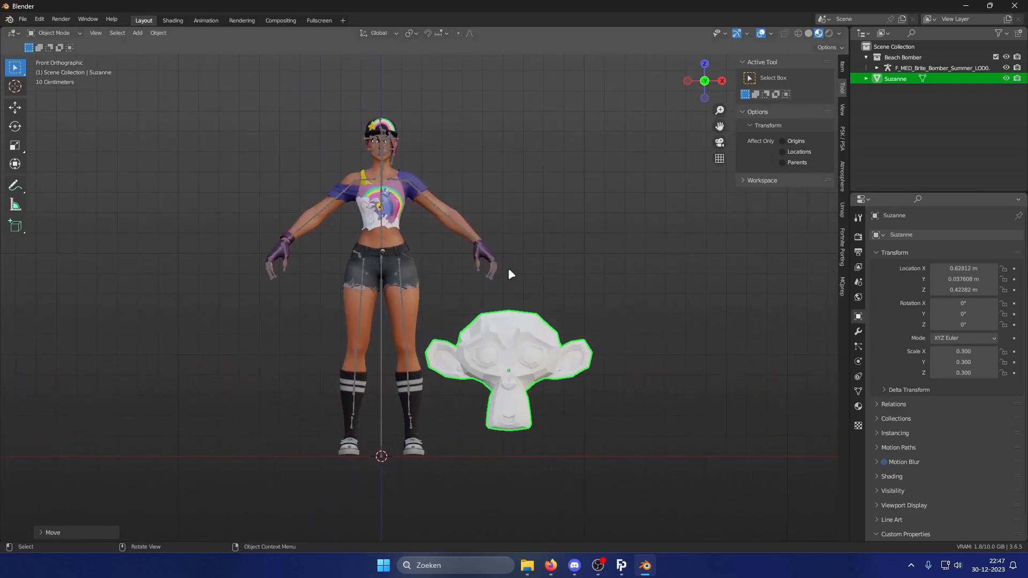
Select the armature and add a new custom property to it.
click(483, 258)
shift+middle_drag(510, 247, 519, 252)
click(951, 492)
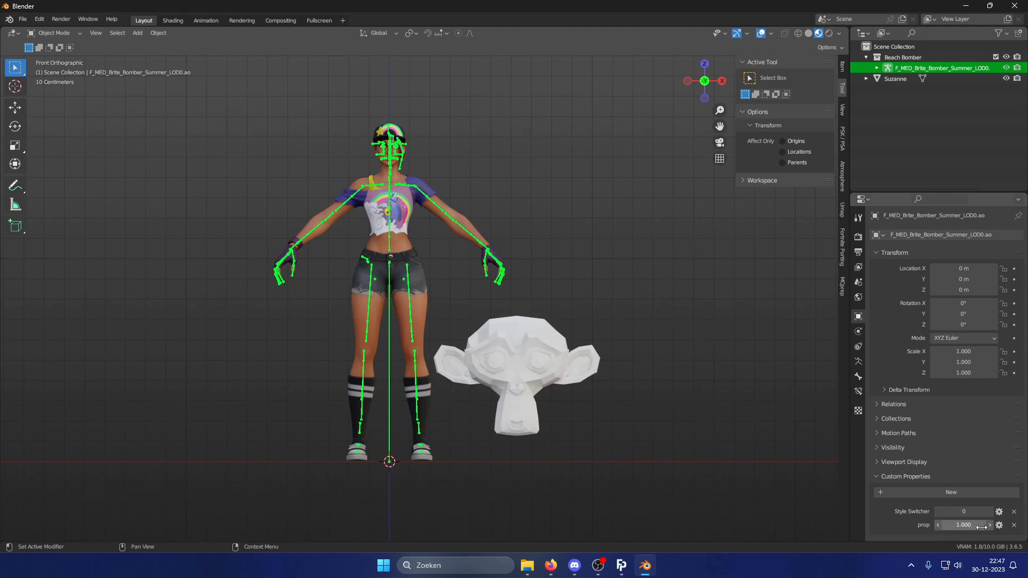
Edit the new property as an Integer named Monkey On/Off with a default value of 0.
click(1000, 524)
click(943, 371)
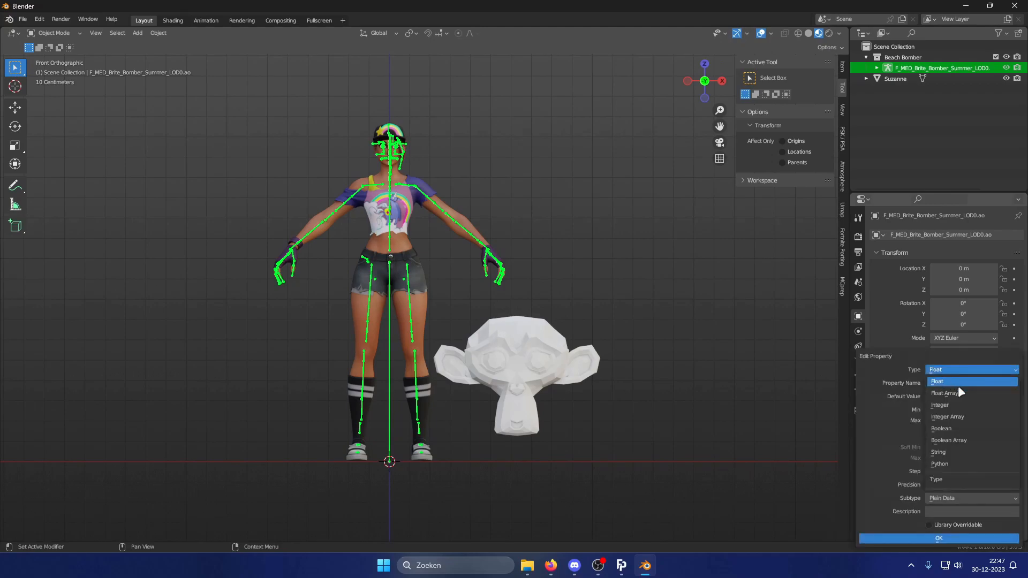
click(952, 401)
click(951, 383)
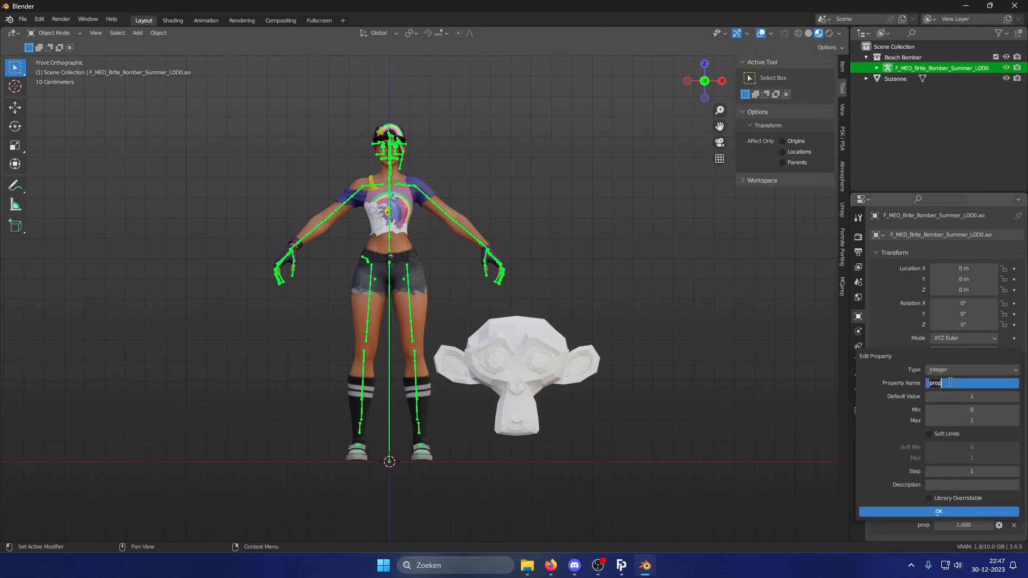
text(M)
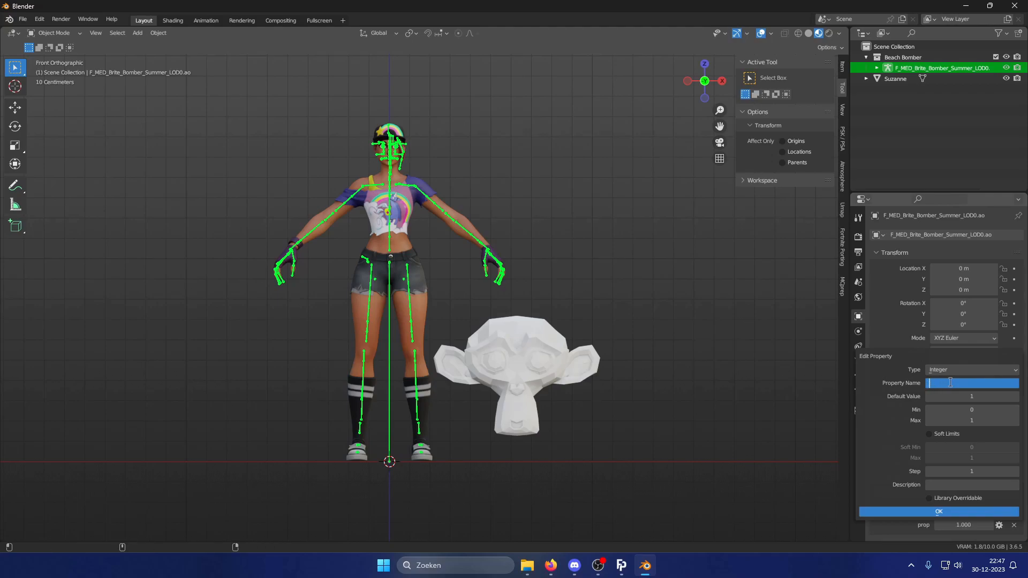
text(onkey On/Off)
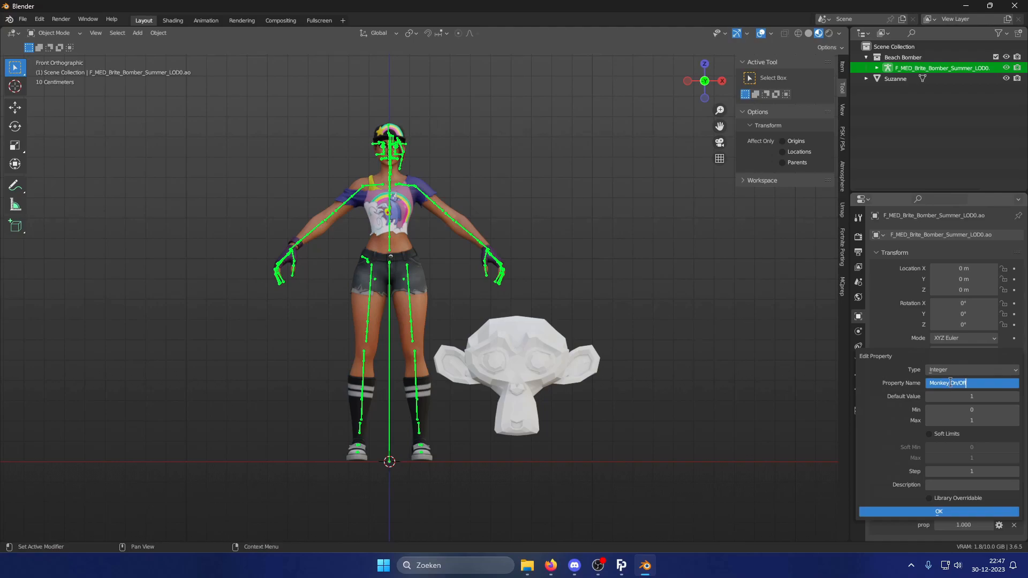
click(966, 391)
click(964, 392)
text(0)
key(Return)
click(964, 511)
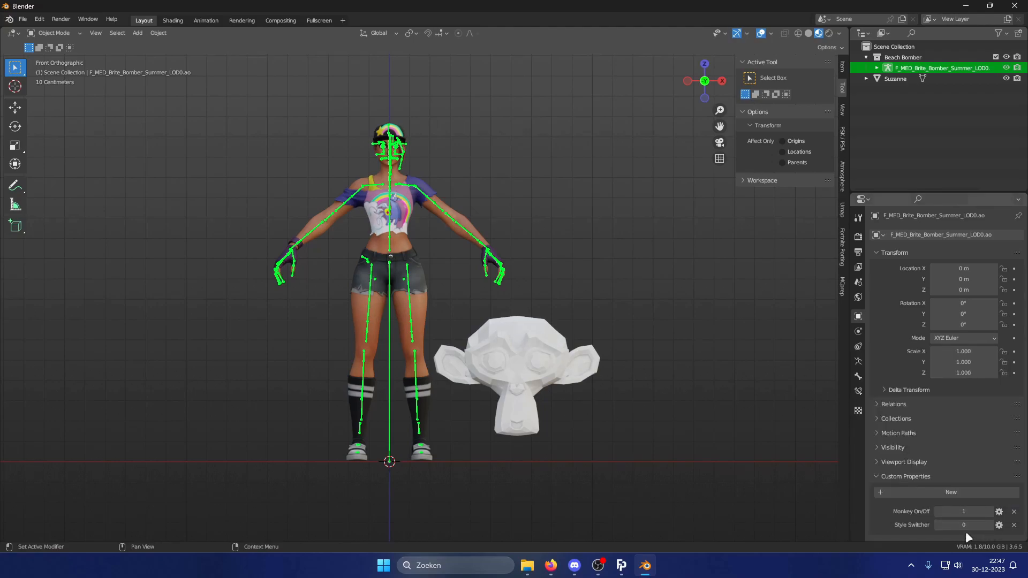
Copy the Monkey On/Off property's data path and show the Disable in Viewports toggle in the outliner.
right_click(963, 511)
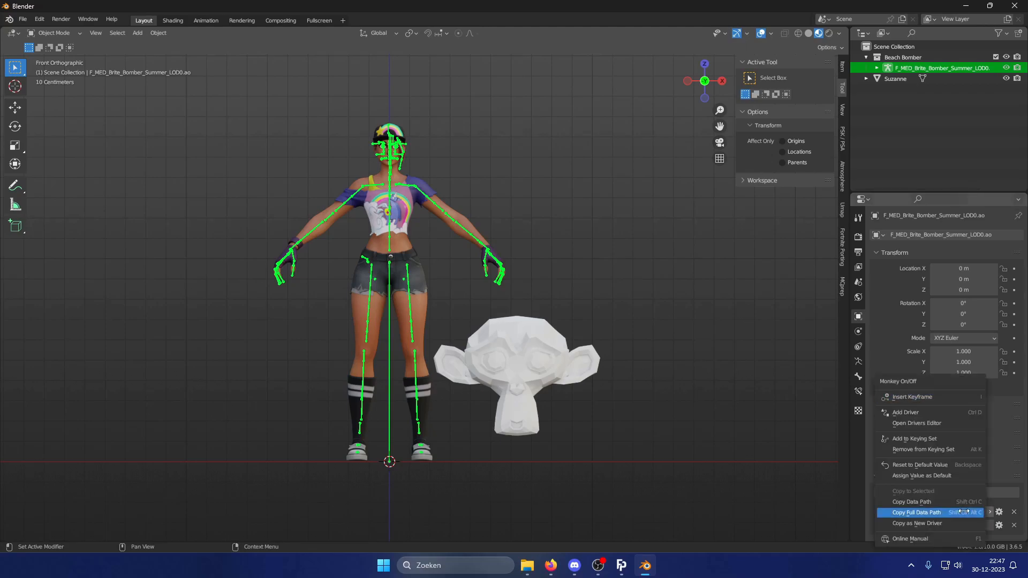
click(963, 512)
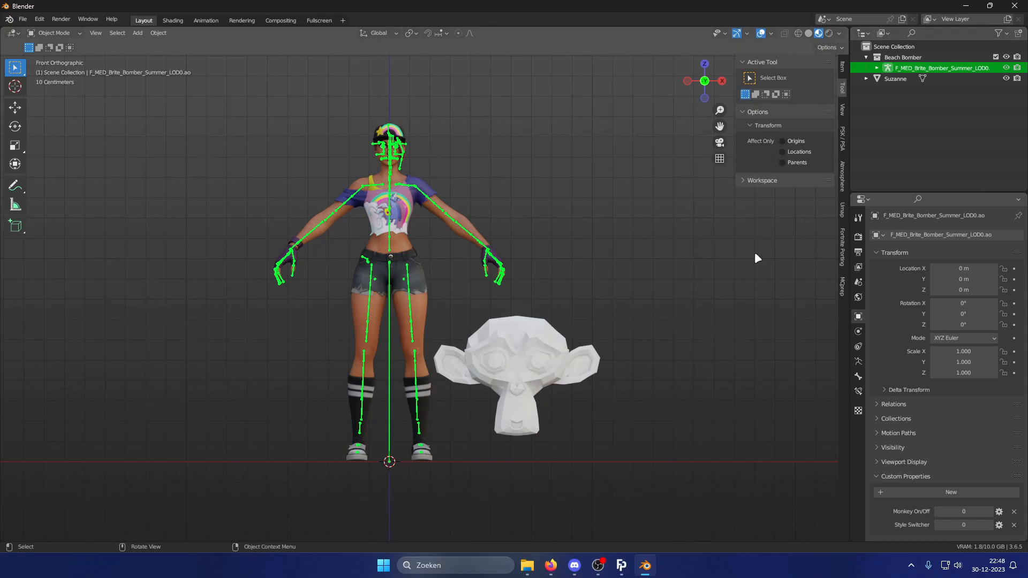
click(997, 33)
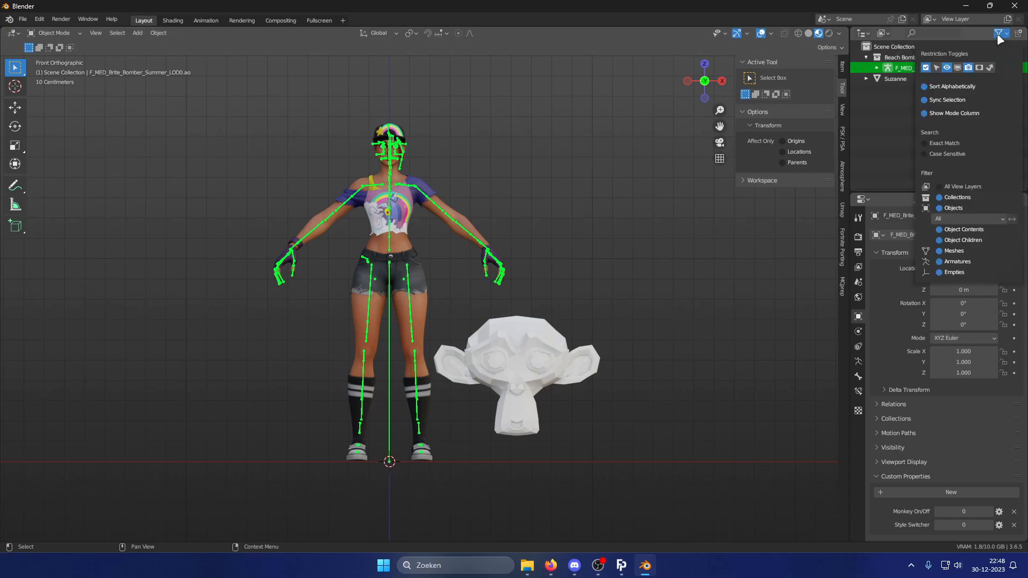
click(960, 66)
click(998, 36)
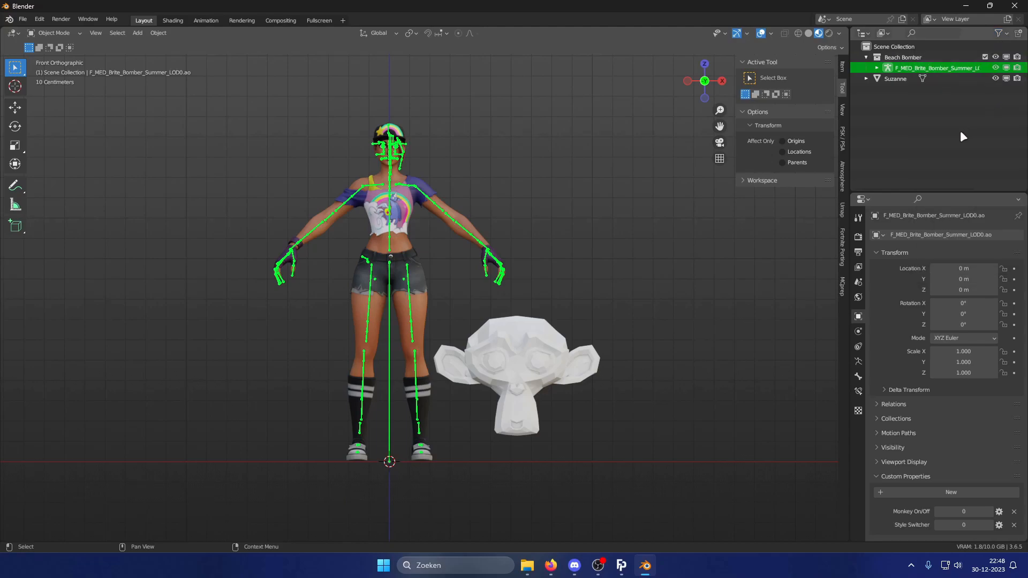
Add a driver to Suzanne's Disable in Viewports toggle using a Single Property variable on the armature with the pasted path.
right_click(1006, 79)
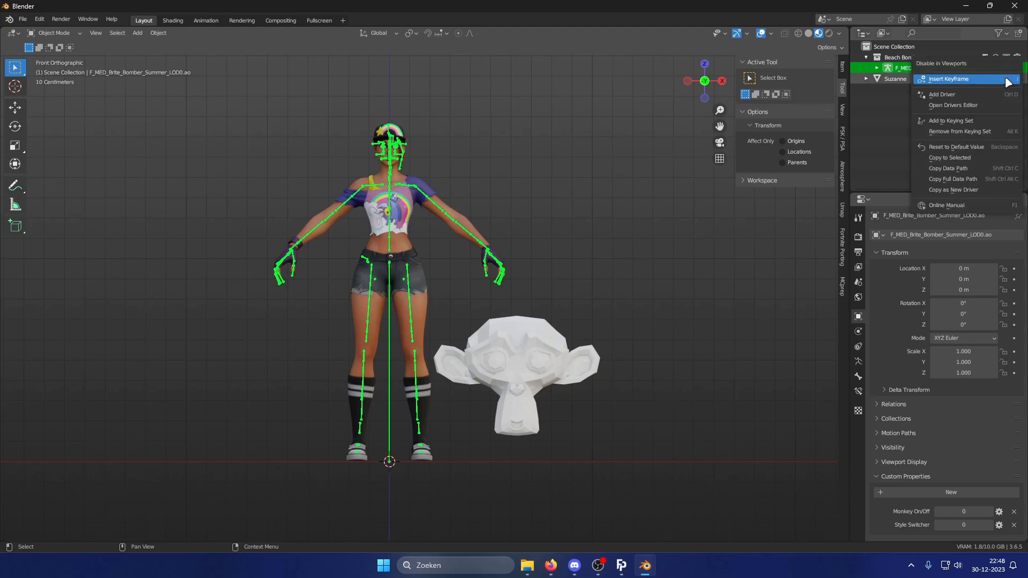
click(978, 93)
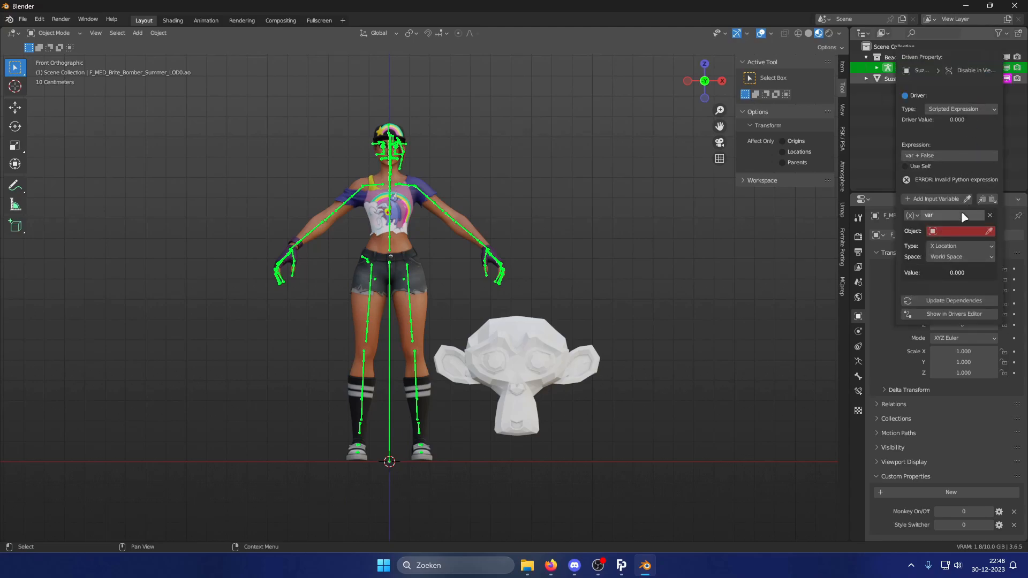
click(912, 215)
click(940, 227)
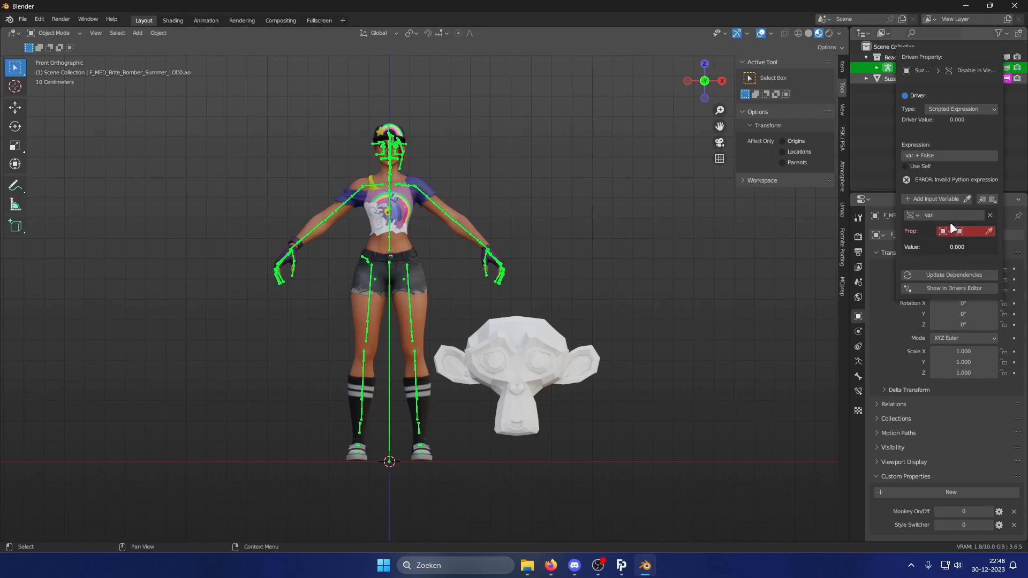
click(976, 231)
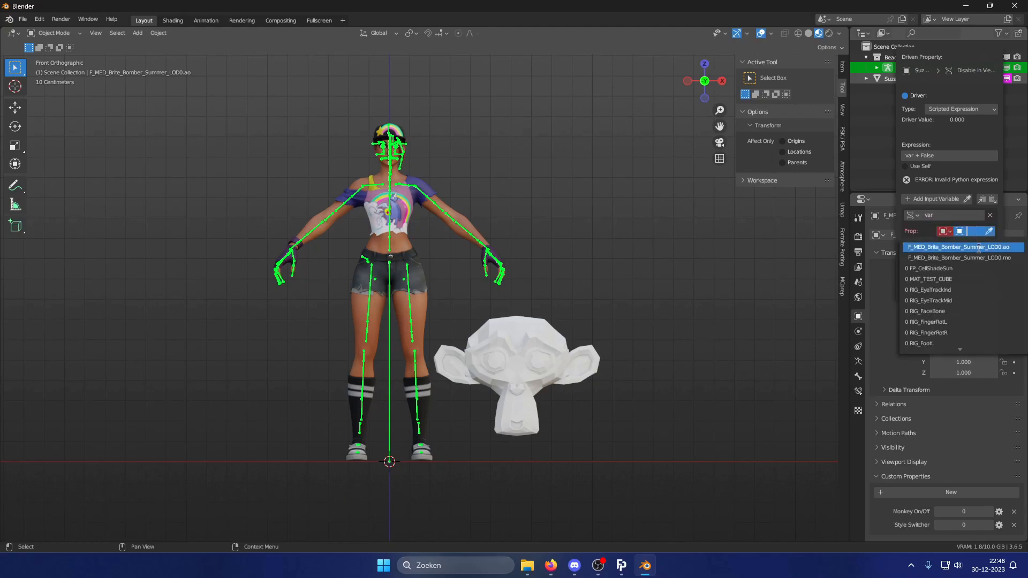
click(979, 247)
click(968, 246)
key(ctrl+v)
key(Return)
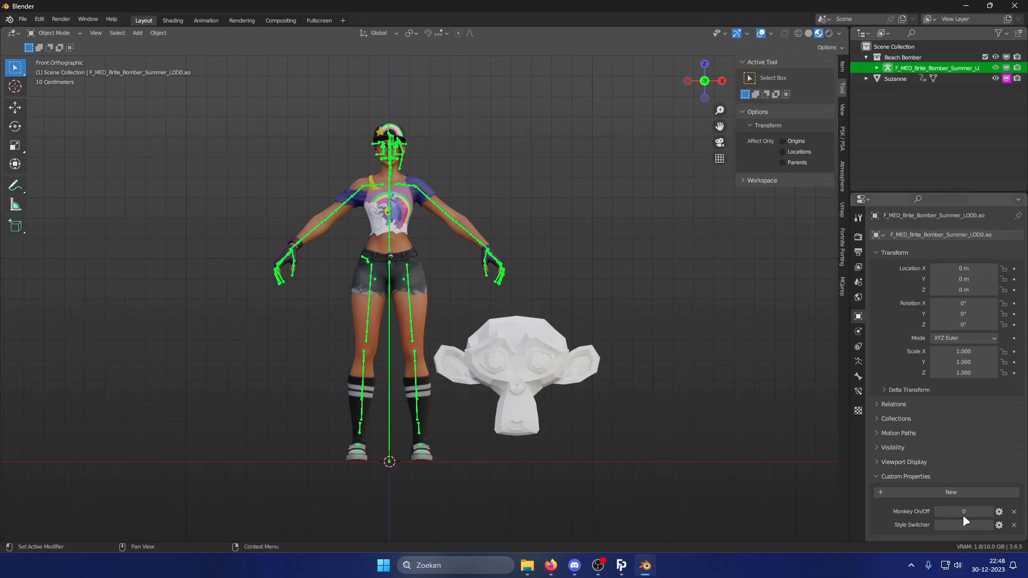
Edit the Suzanne visibility driver and set its expression to var.
right_click(1006, 79)
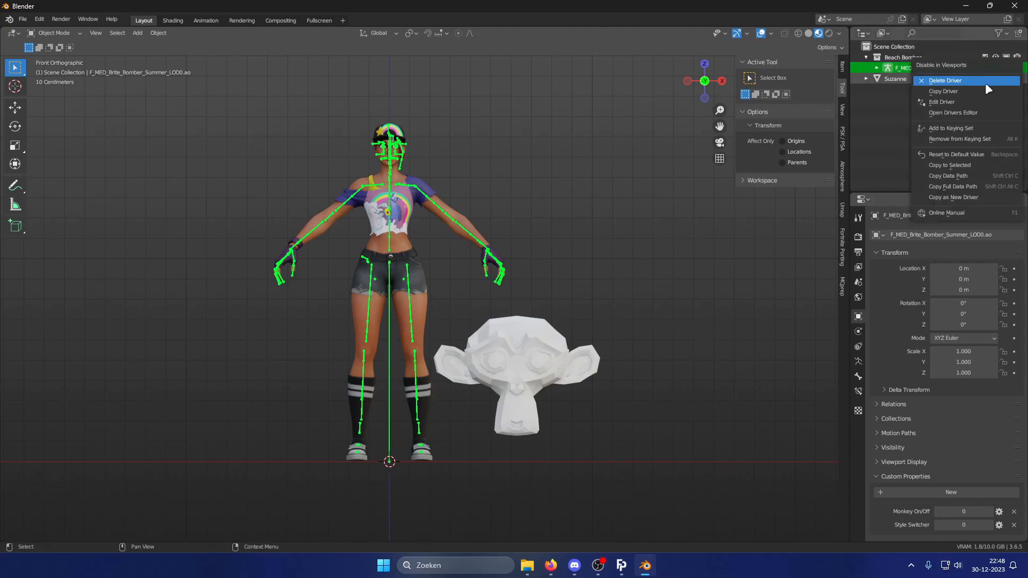
click(972, 103)
click(947, 164)
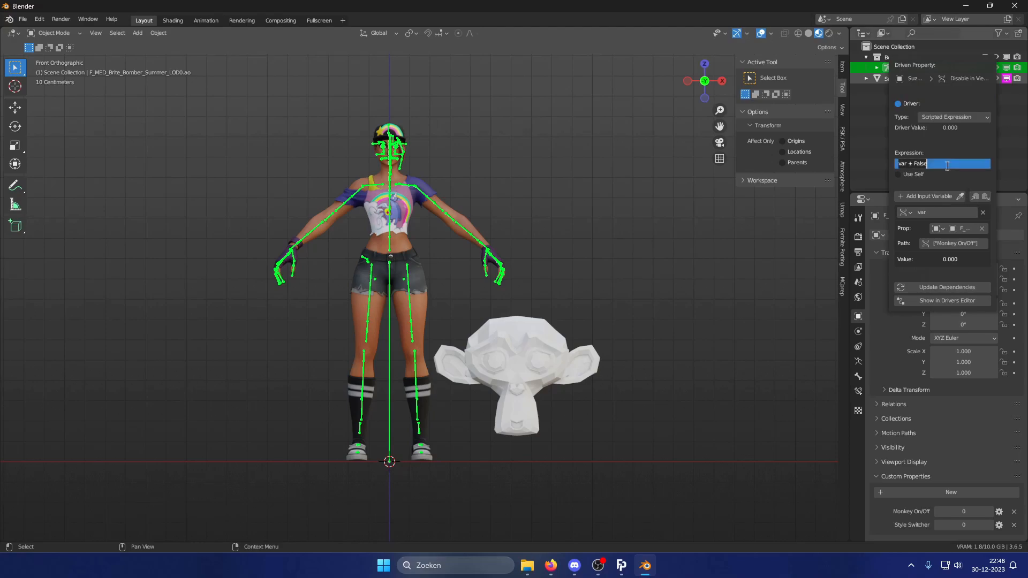
text(var)
key(Return)
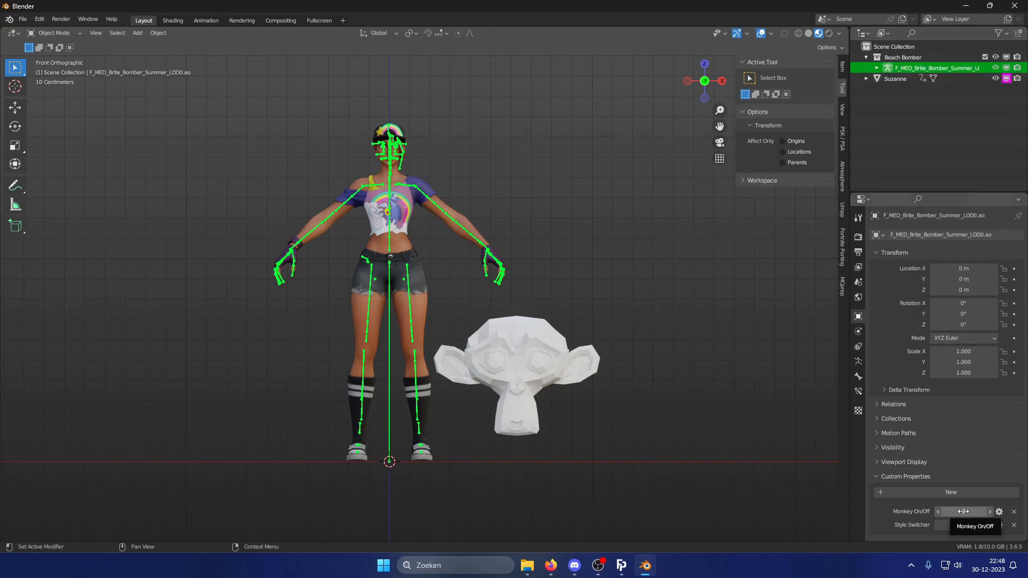
mouse_move(963, 514)
mouse_down()
mouse_move(978, 514)
mouse_move(963, 514)
mouse_up()
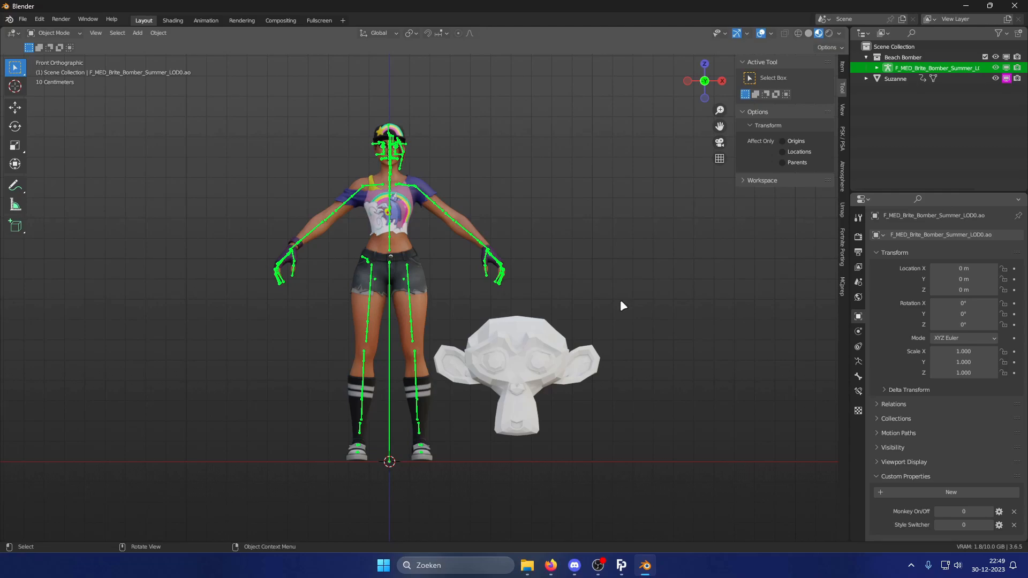
Add a cube, move it beside the monkey along X, and scale it down to about 0.4.
shift+middle_drag(610, 324, 589, 305)
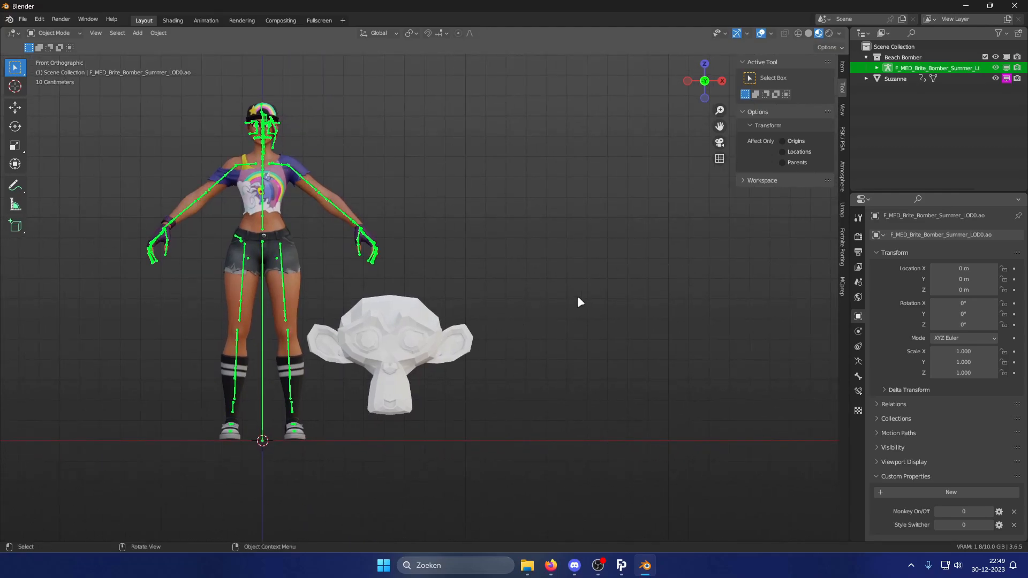
key(shift+a)
click(625, 304)
key(g)
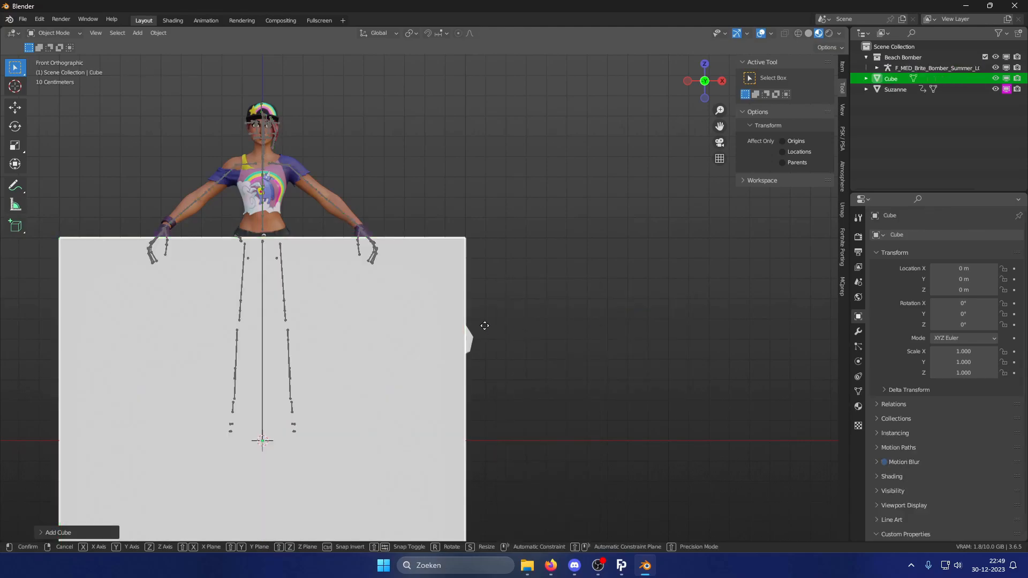
key(x)
click(94, 335)
key(s)
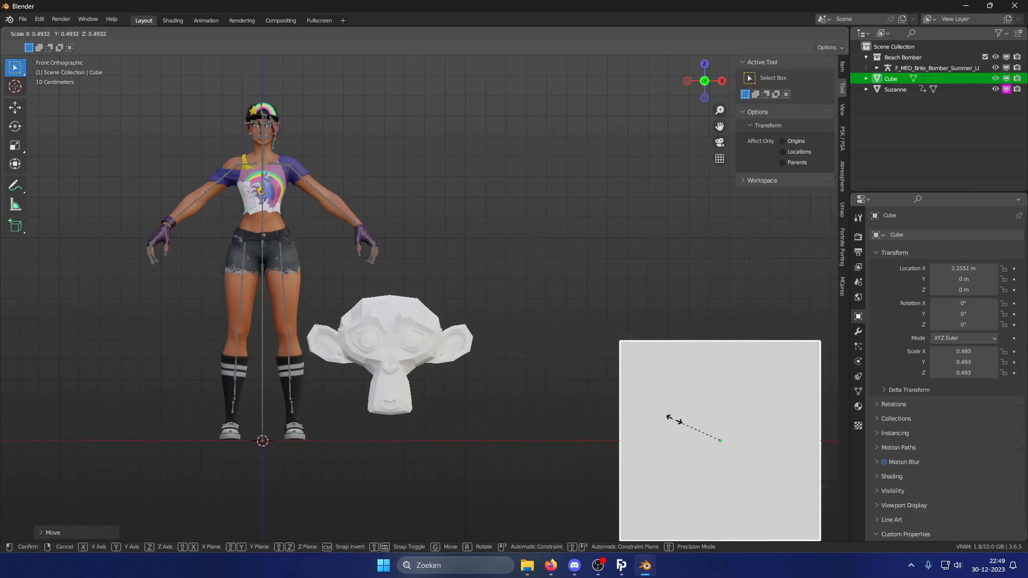
click(763, 456)
key(g)
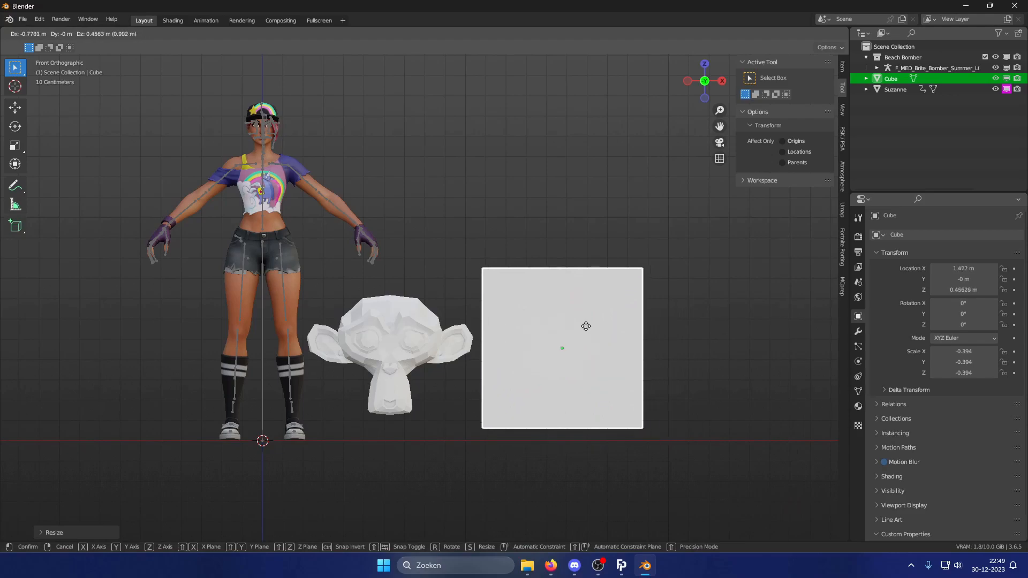
click(587, 329)
shift+middle_drag(604, 340, 534, 330)
click(622, 328)
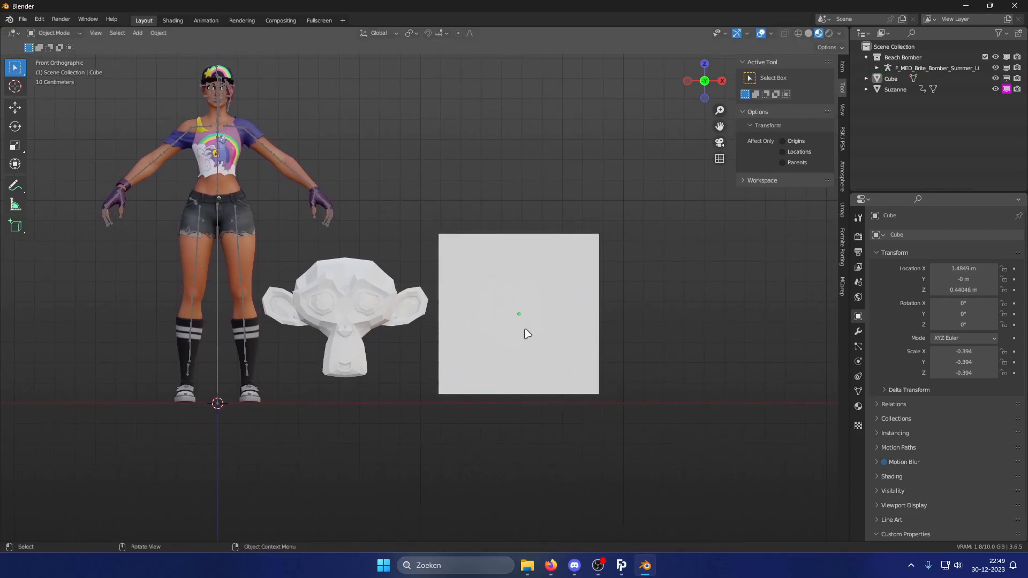
Copy the driver from Suzanne's Disable in Viewports toggle and paste it onto the cube's Disable in Viewports toggle.
right_click(1006, 89)
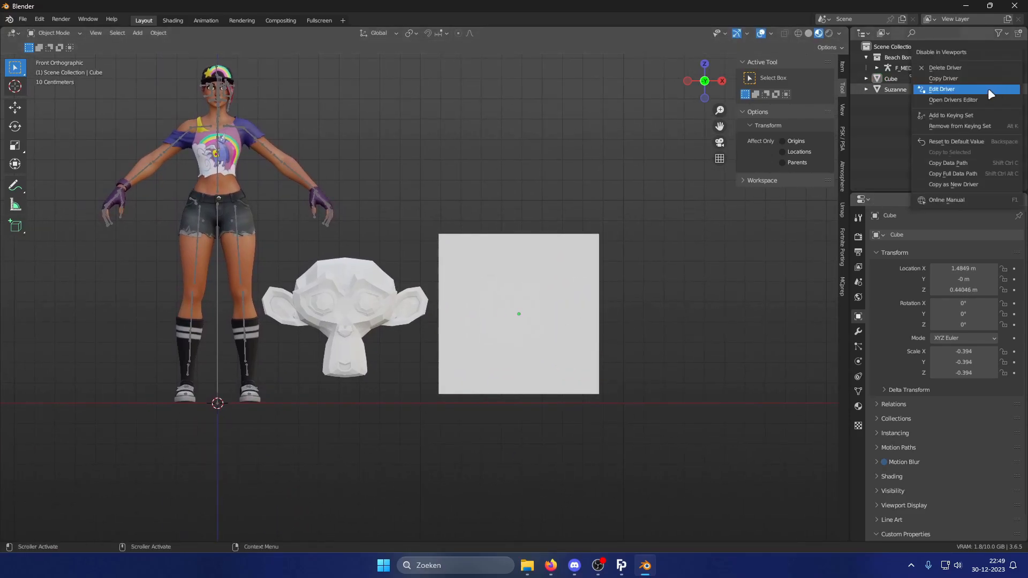
click(968, 80)
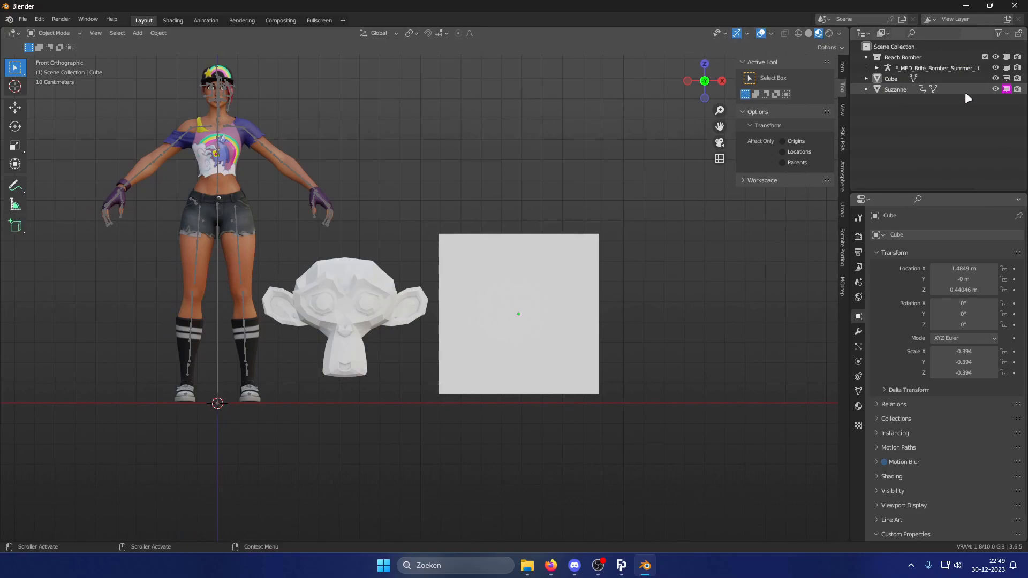
right_click(1005, 81)
click(979, 106)
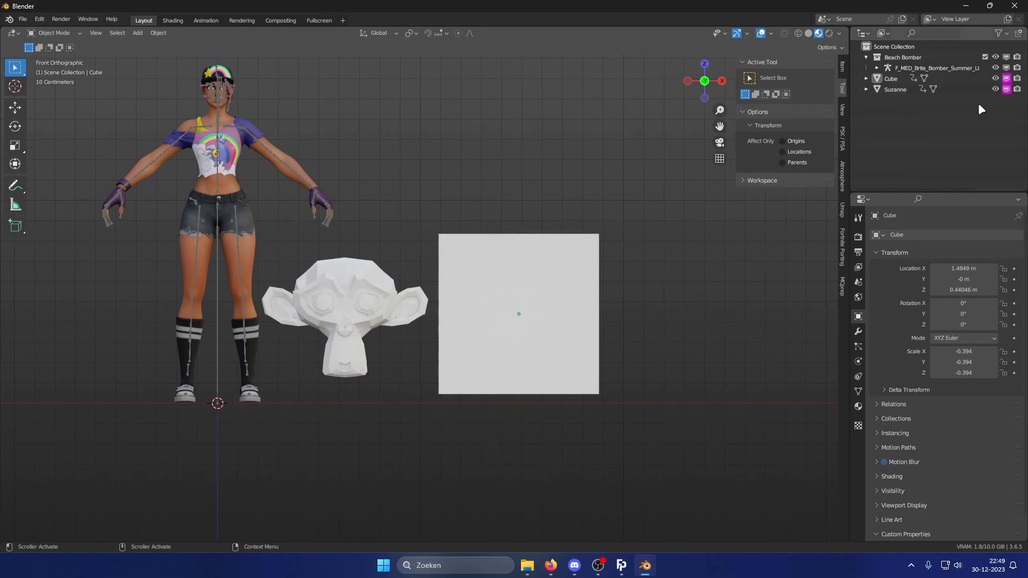
Edit the cube's visibility driver and set its expression to 1 if var == 0 else 0.
right_click(1006, 79)
click(973, 89)
click(913, 143)
key(BackSpace)
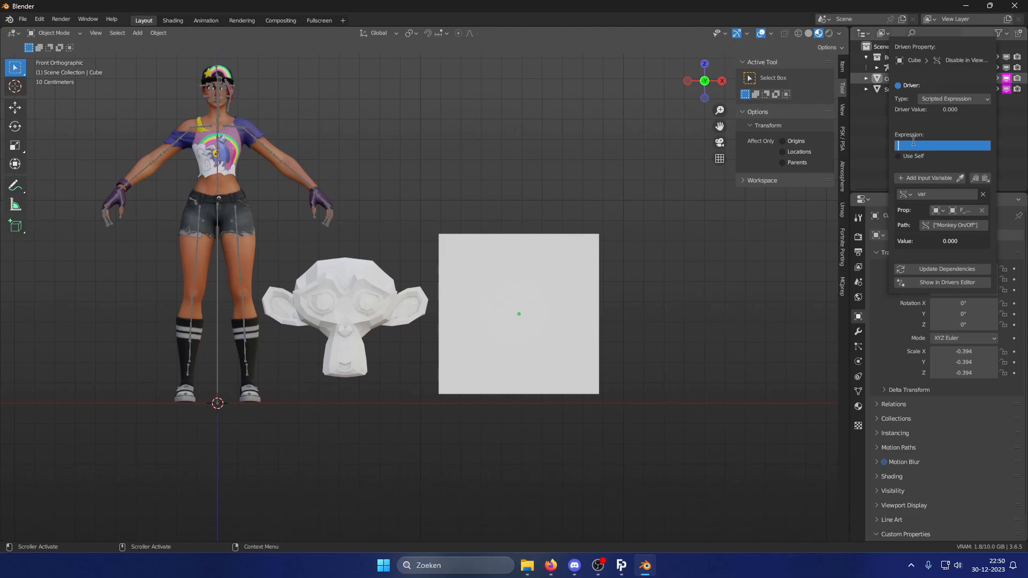
text(1 if var == 0 else 0)
key(Return)
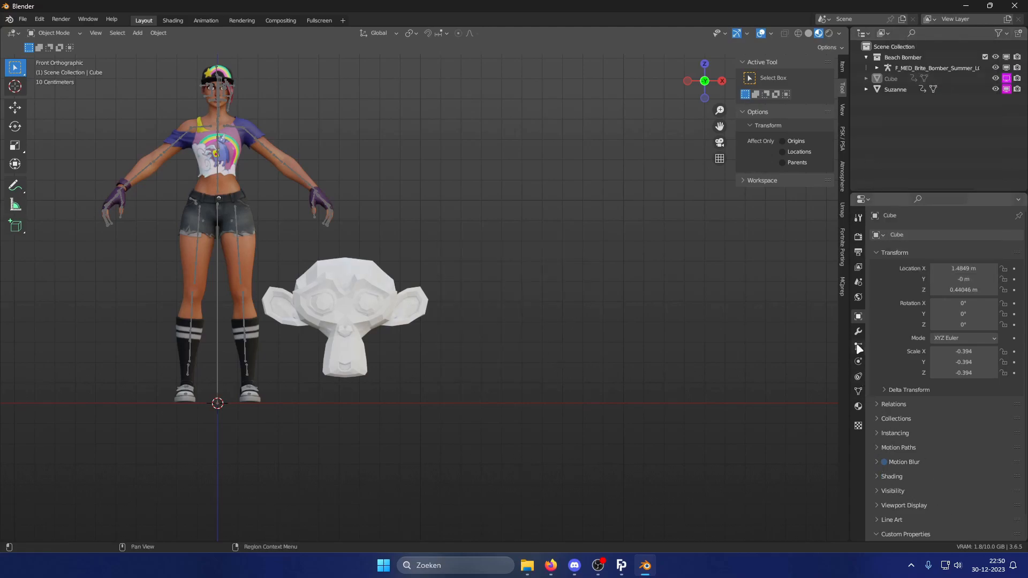
Select the character armature and set both Monkey On/Off and Style Switcher custom properties to 1.
scroll(914, 432, down, 2)
click(912, 68)
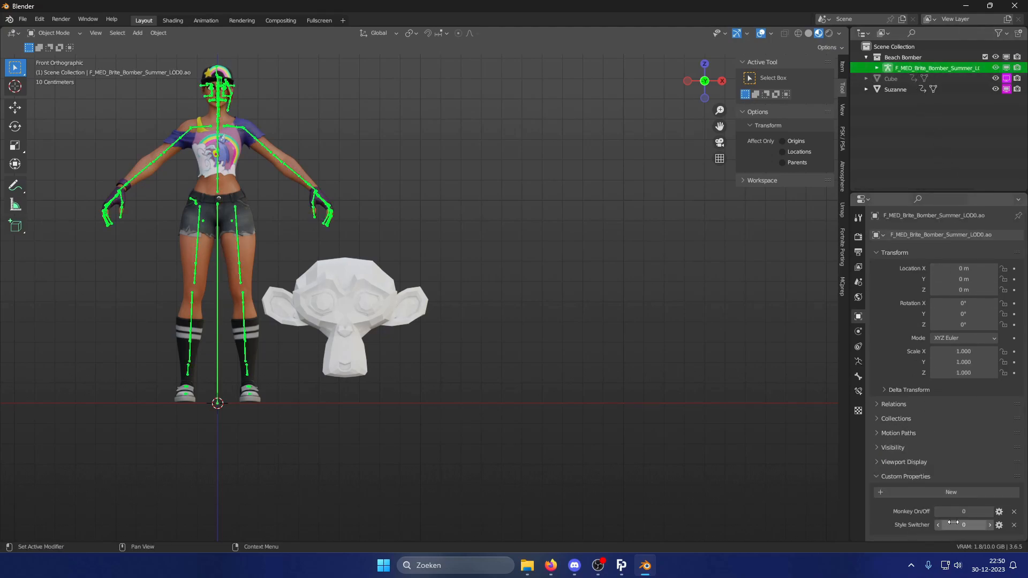
drag(967, 512, 980, 513)
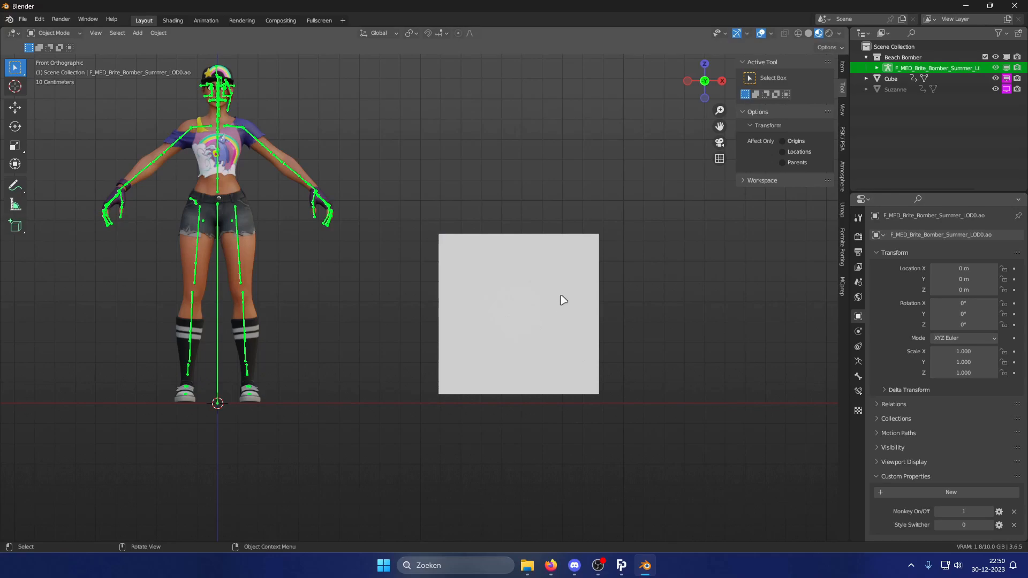
drag(970, 513, 973, 513)
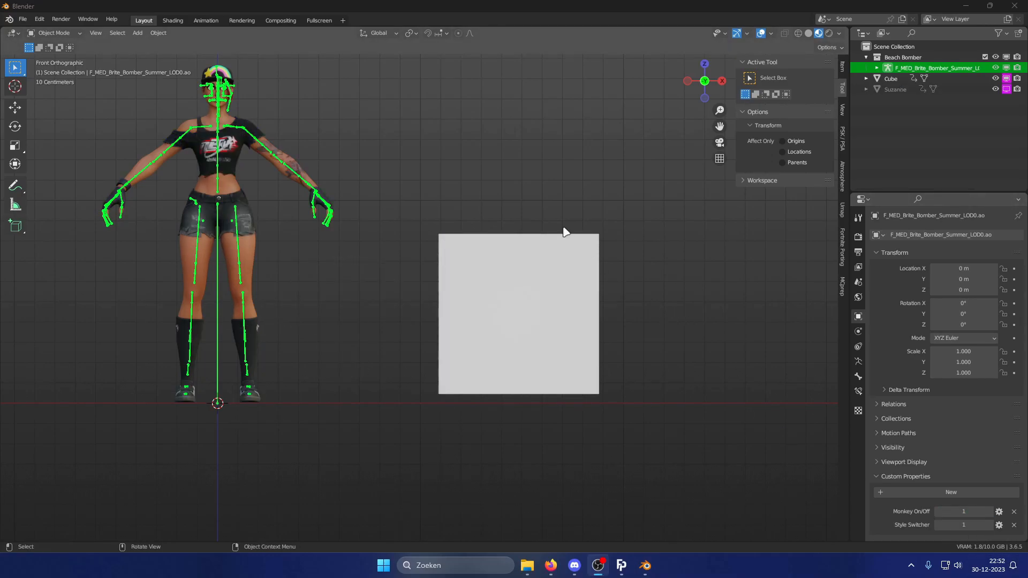
Open the Monkey On/Off property's settings dialog and close it with OK.
shift+middle_drag(422, 205, 505, 270)
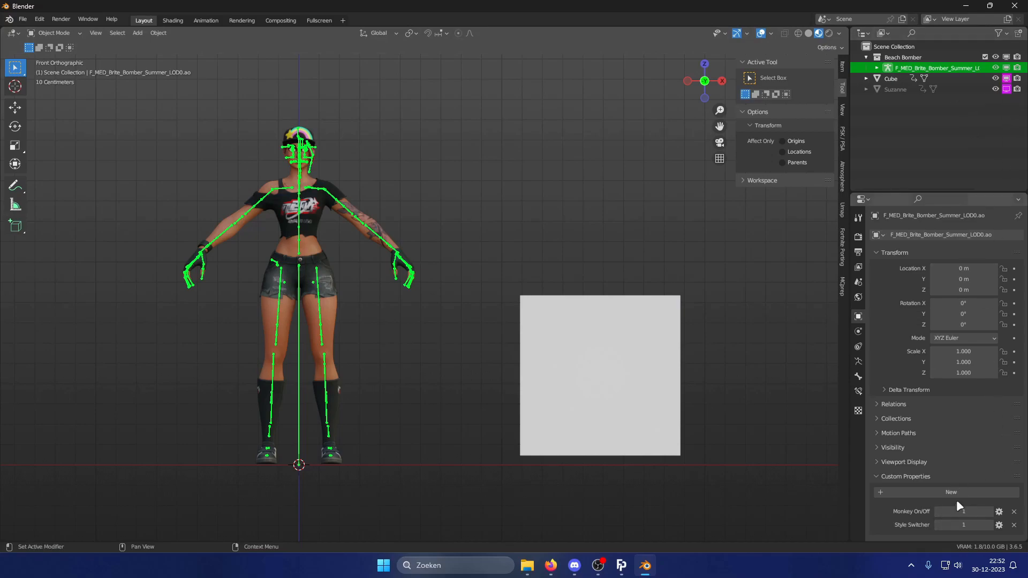
click(999, 511)
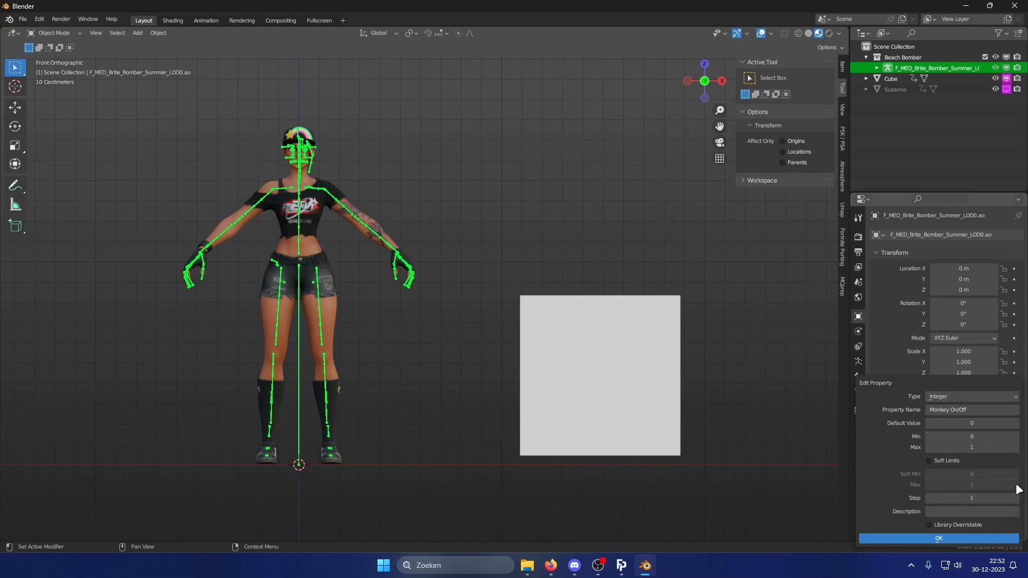
click(967, 538)
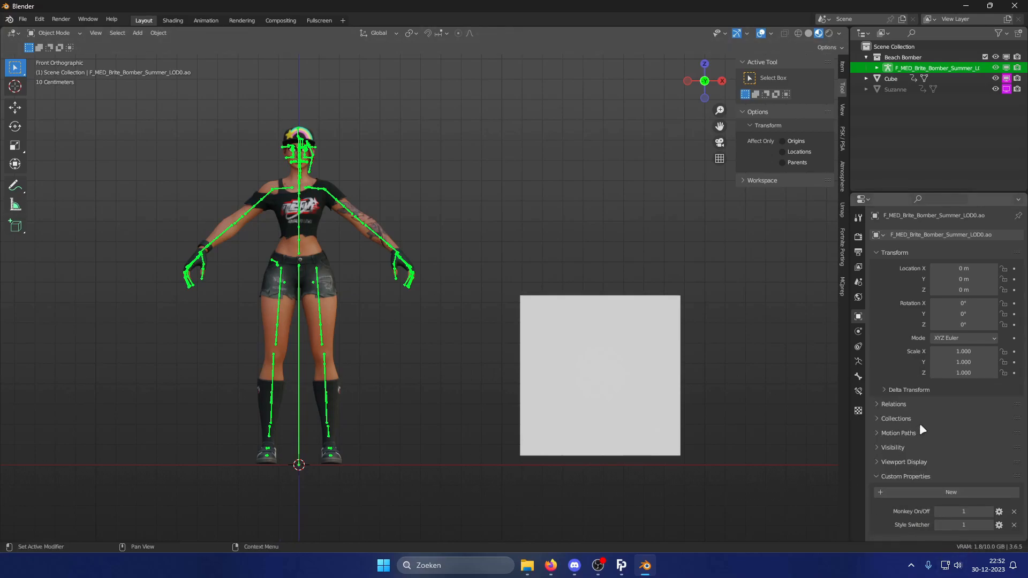
Set the Monkey On/Off property to 0.
right_click(1006, 90)
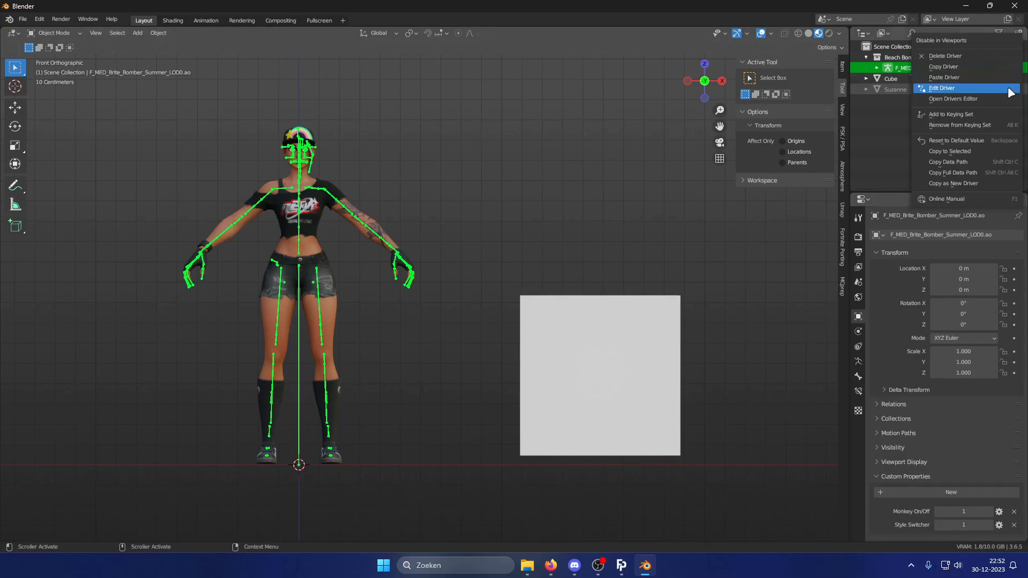
click(1010, 92)
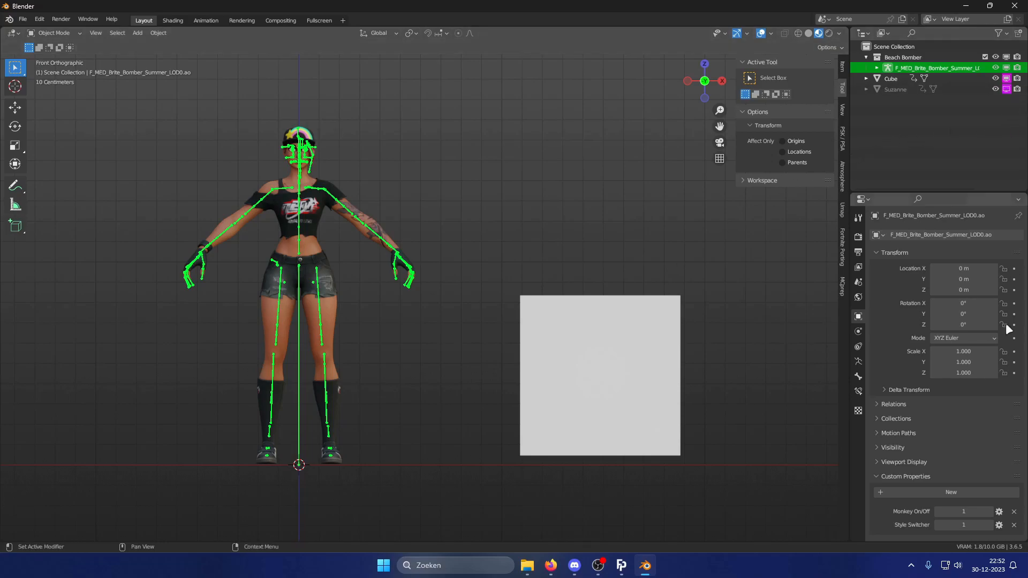
drag(965, 512, 941, 512)
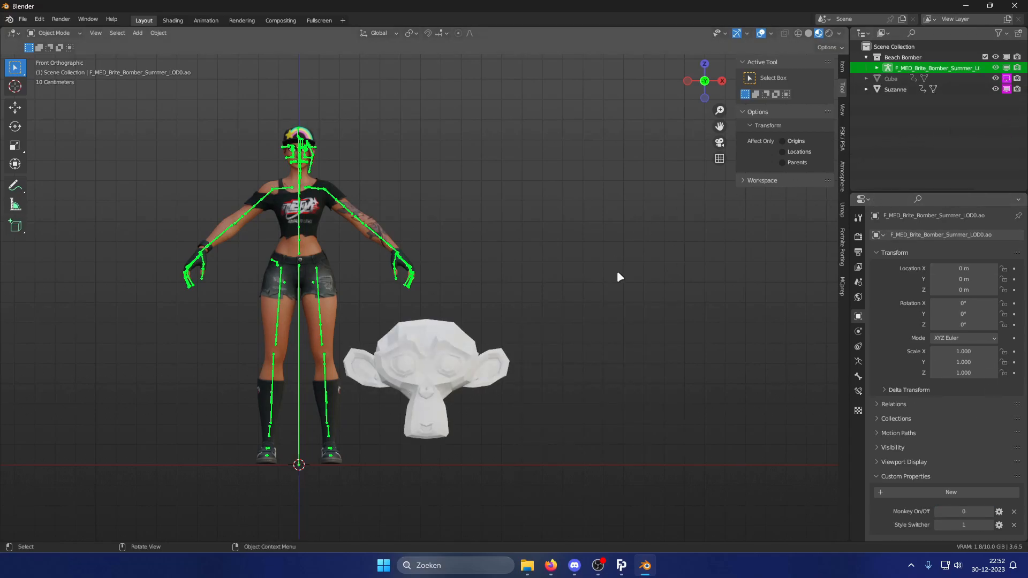
Open the cube's visibility driver to review its expression and variables.
right_click(1005, 83)
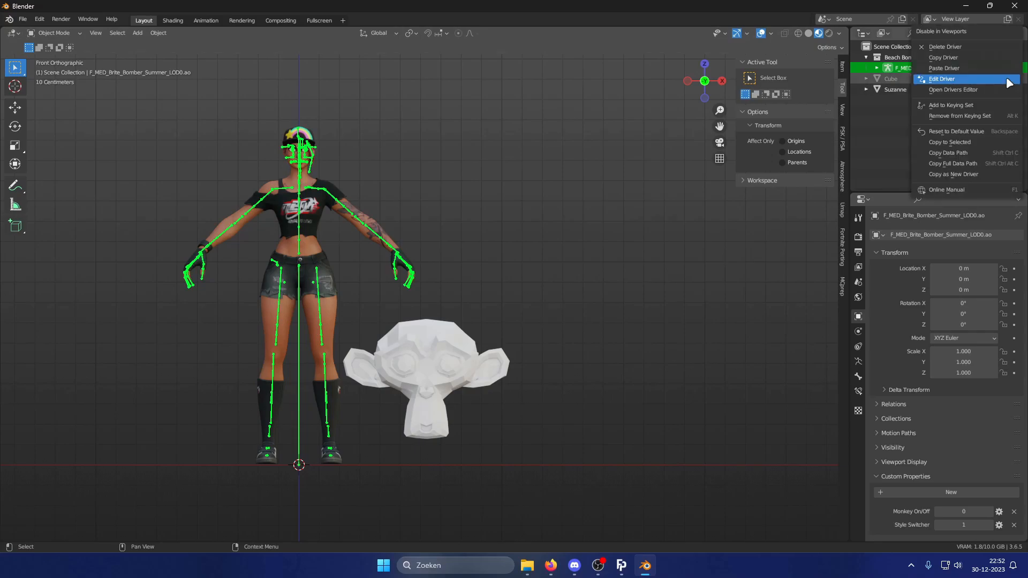
click(997, 81)
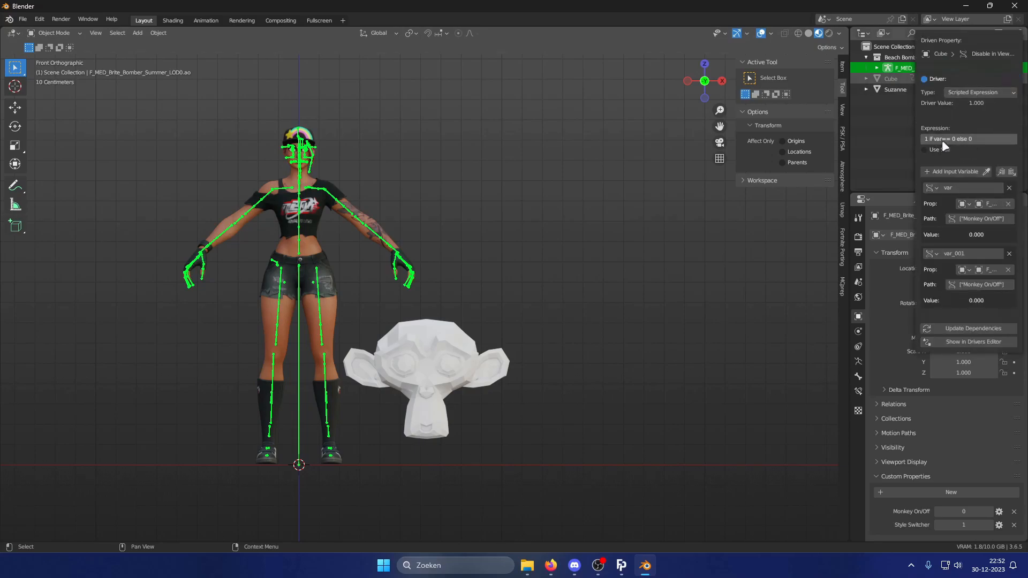